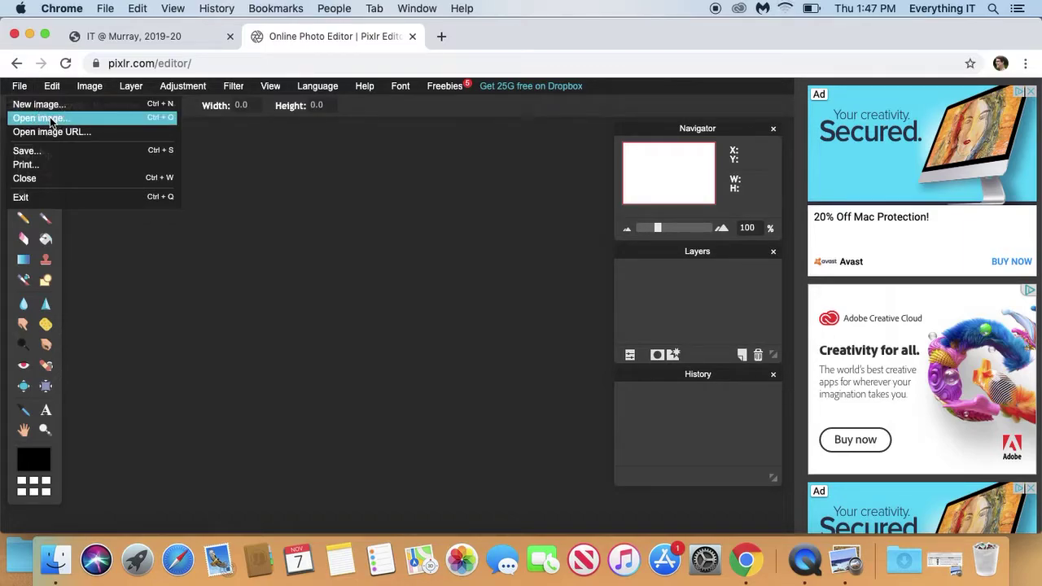
- Open Pumpkin.png from the Everything IT folder on the Desktop
left_click(38, 118)
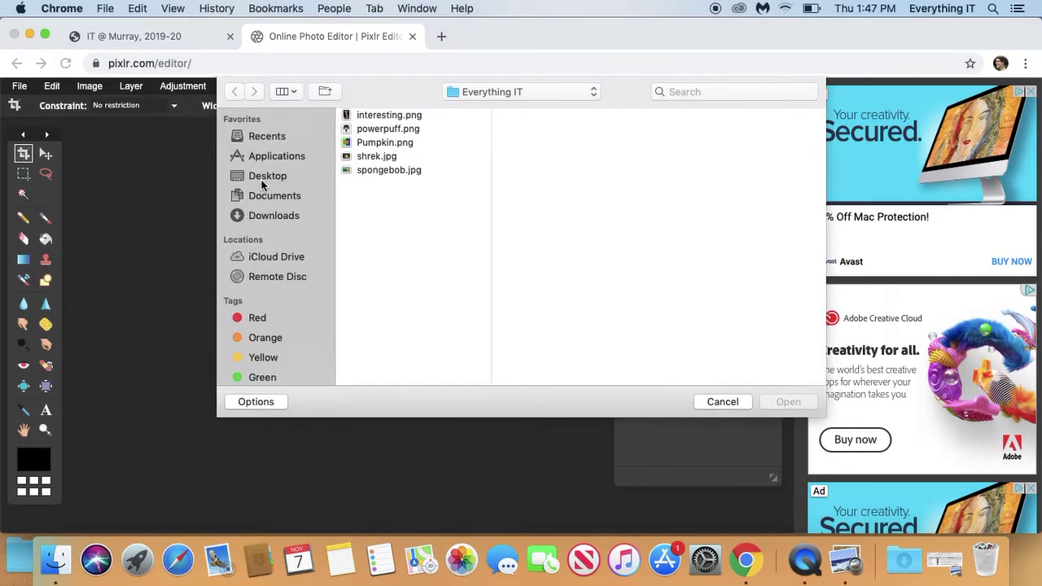
left_click(262, 180)
left_click(411, 114)
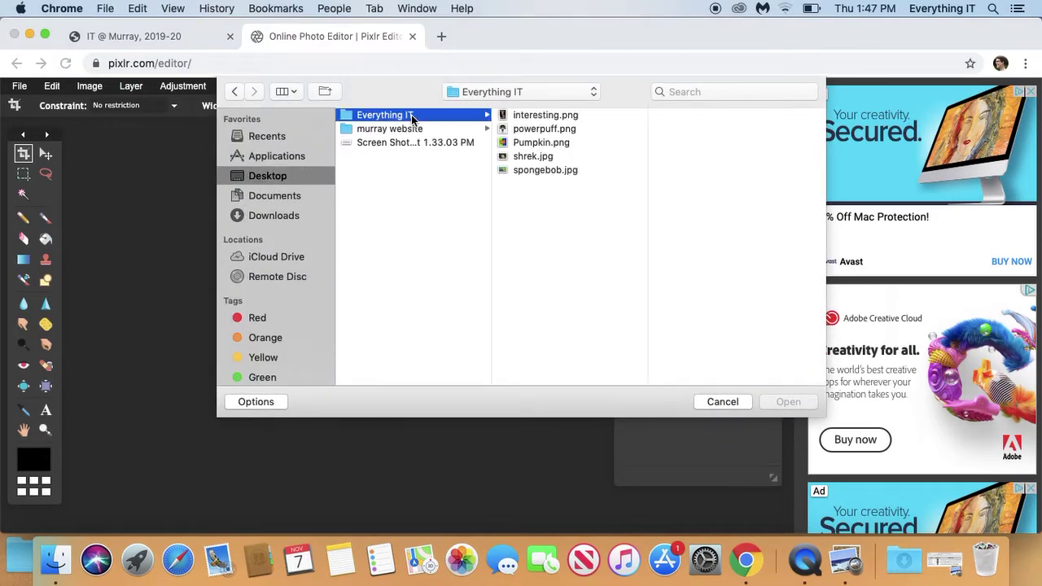
left_click(547, 143)
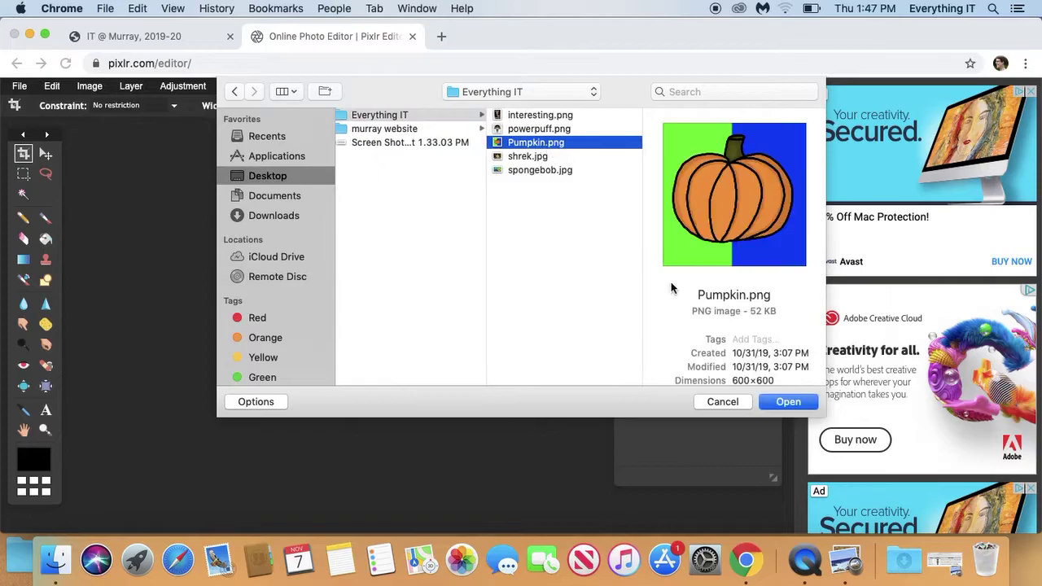
left_click(786, 404)
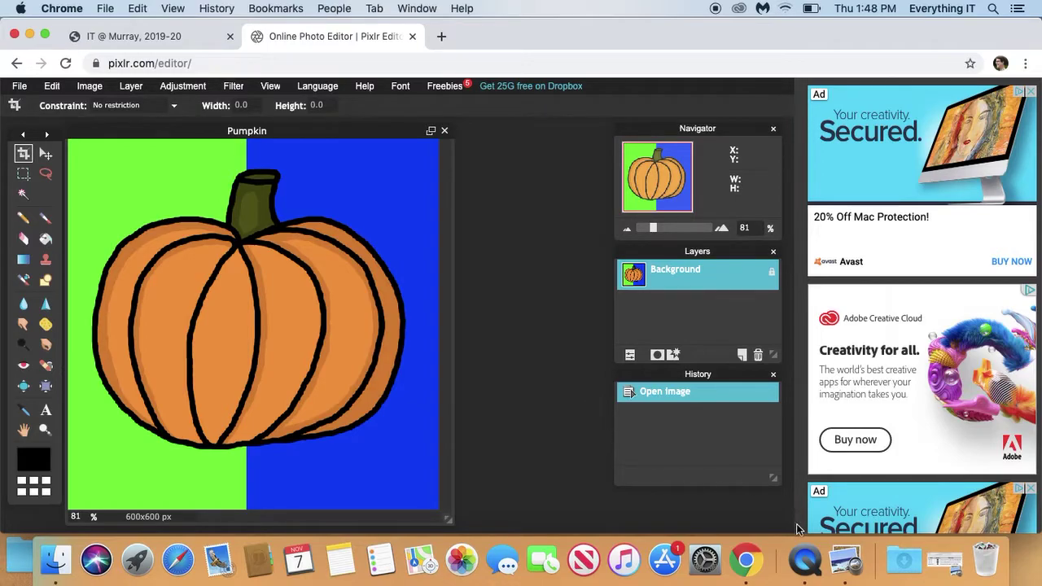
- Switch to Preview and place the selection tools reference table beside the pumpkin image
left_click(845, 562)
left_click_drag(320, 41, 841, 31)
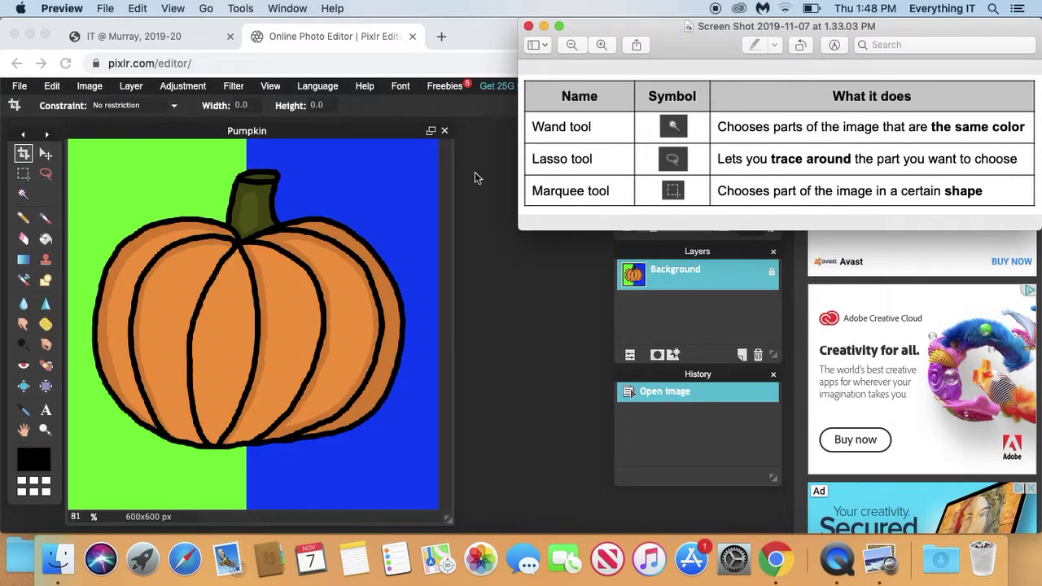
- Clear the green and blue background areas around the pumpkin with the Wand tool at tolerance 21, and deselect everything
left_click(23, 197)
left_click(24, 195)
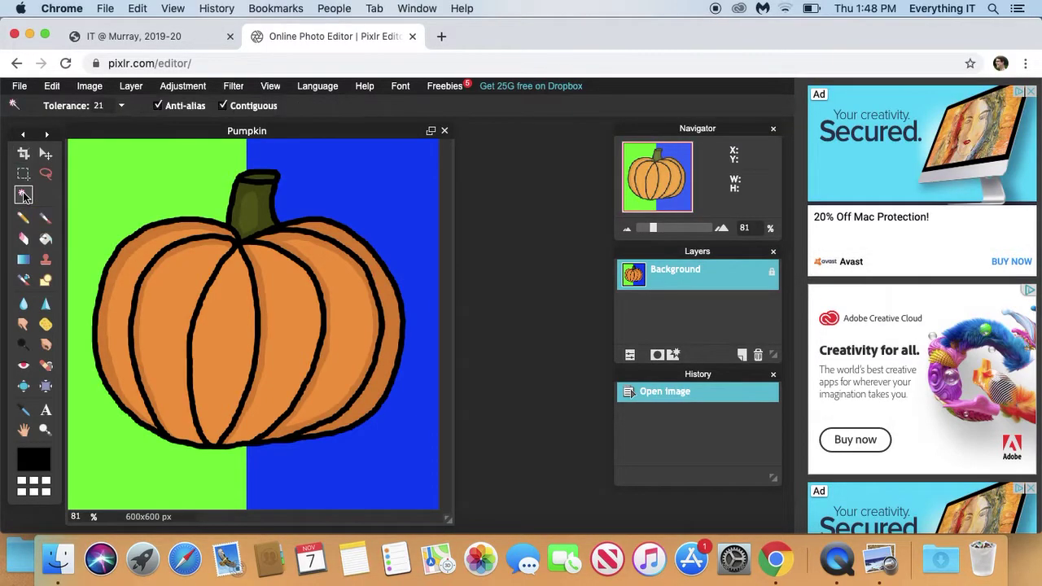
left_click(158, 186)
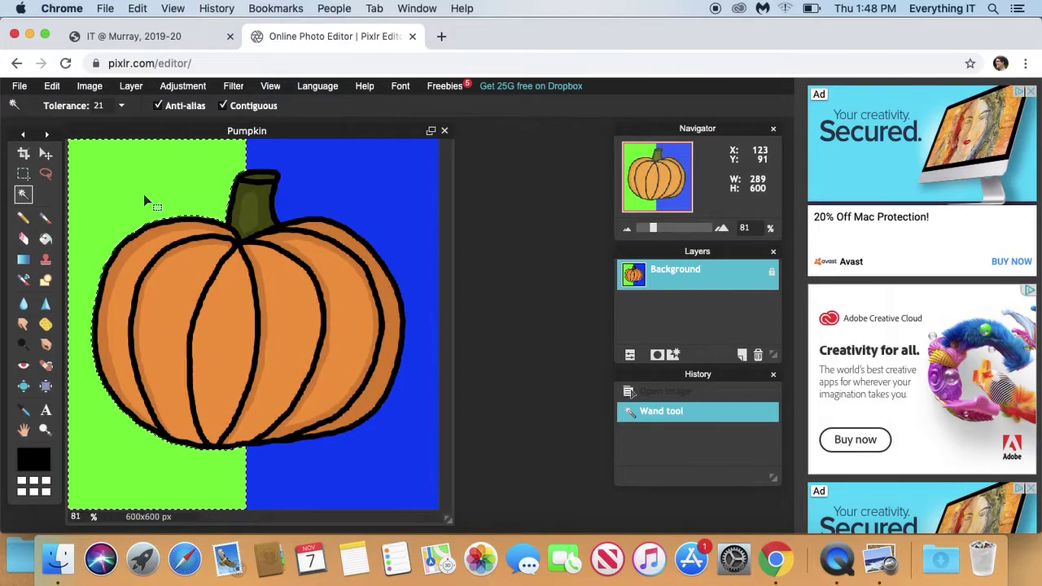
key("Delete")
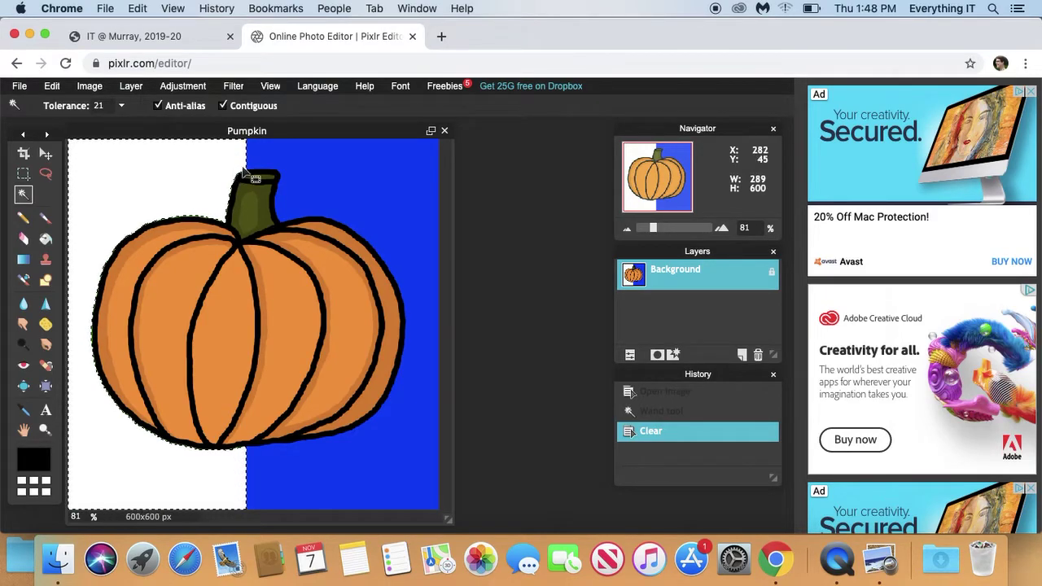
left_click(360, 182)
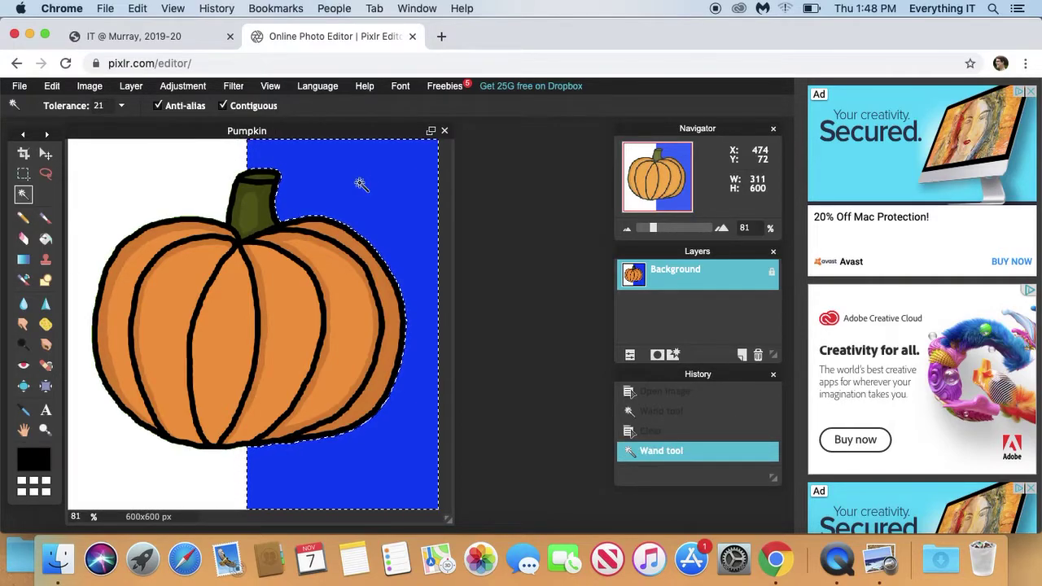
key("Delete")
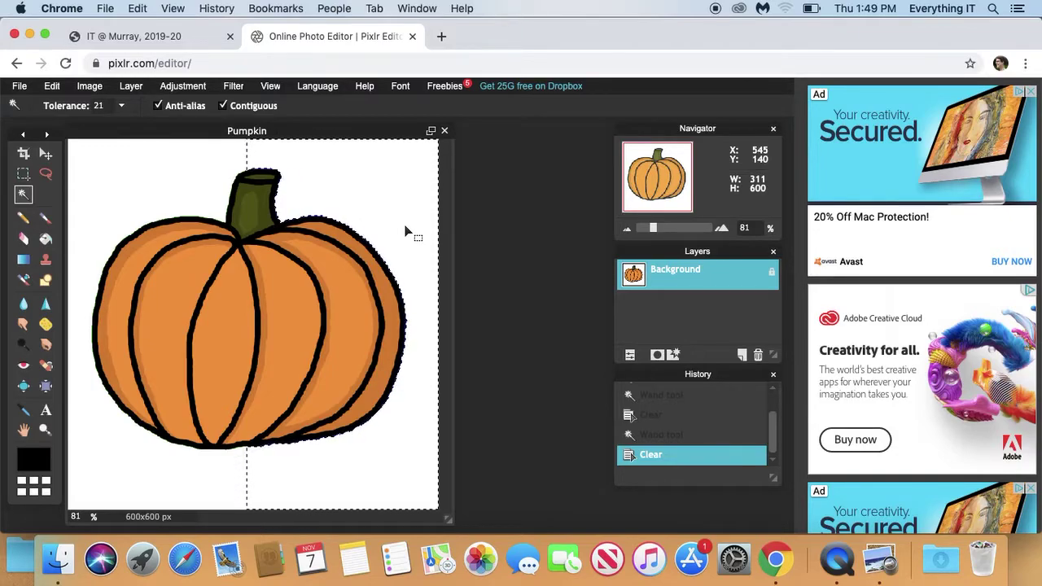
key("super+d")
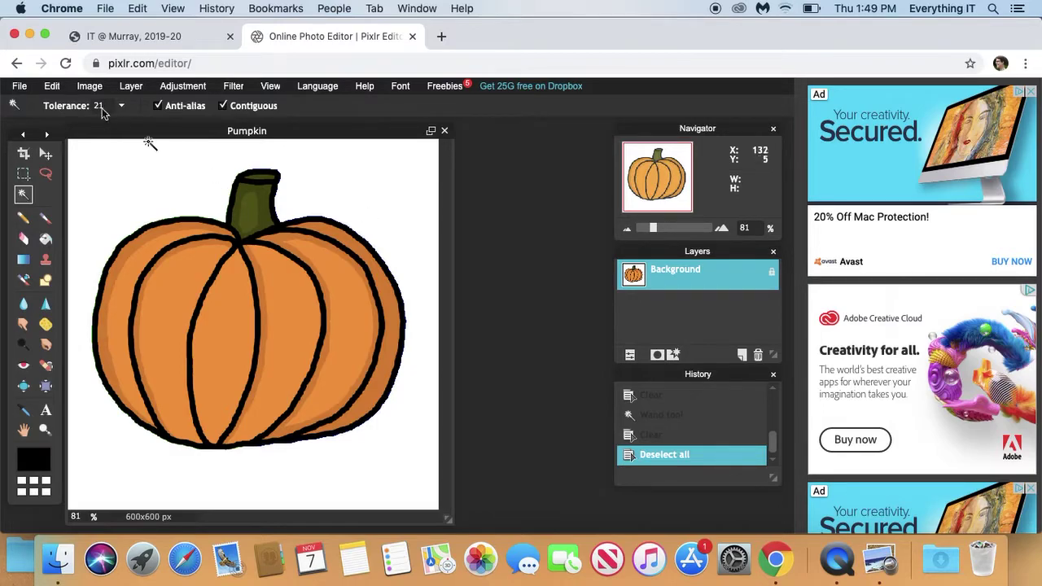
- Open spongebob.jpg from the Everything IT folder and reposition its window over the pumpkin image
left_click(27, 91)
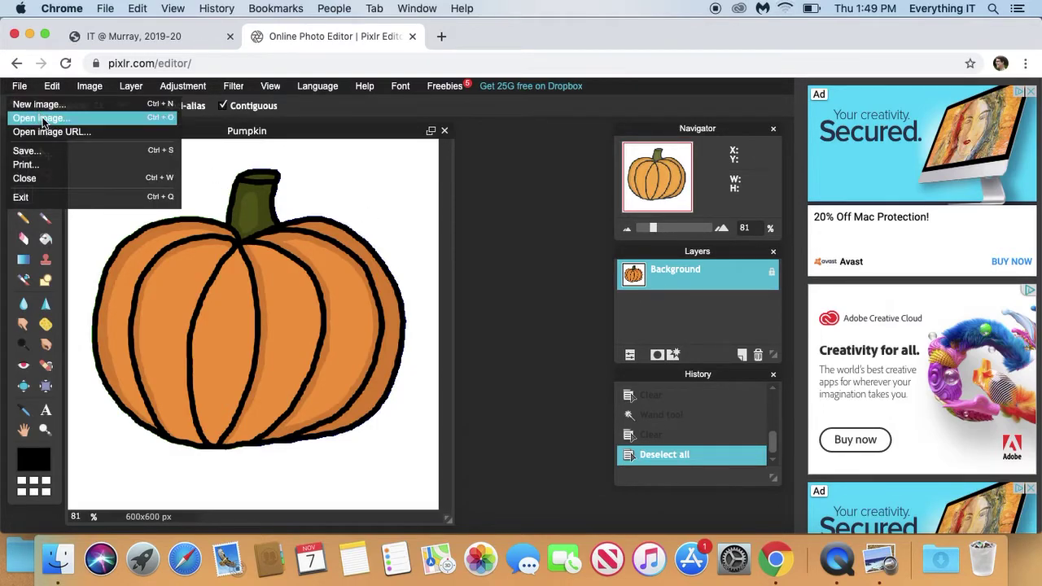
left_click(45, 123)
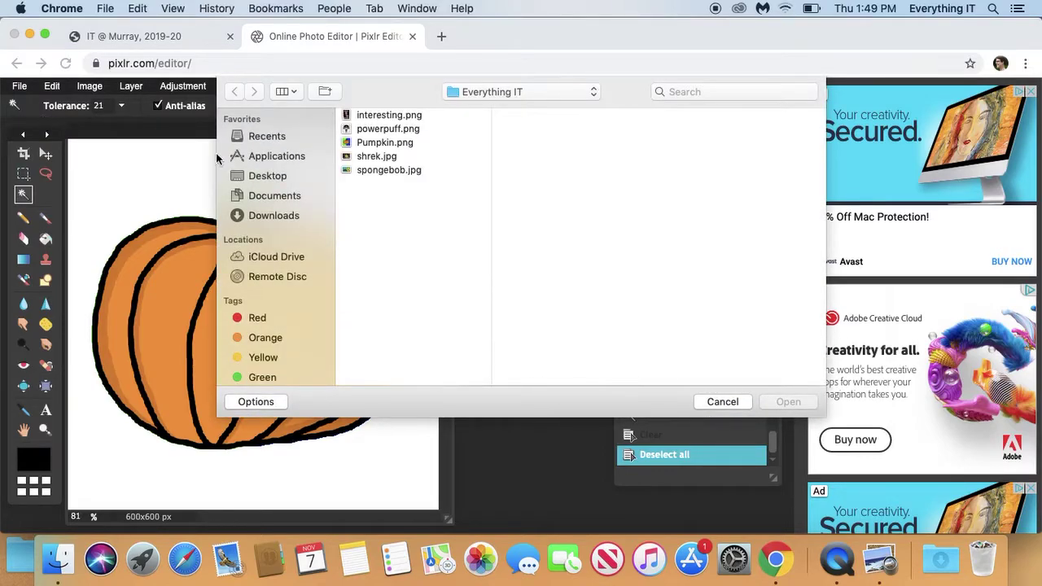
left_click(384, 170)
left_click(773, 401)
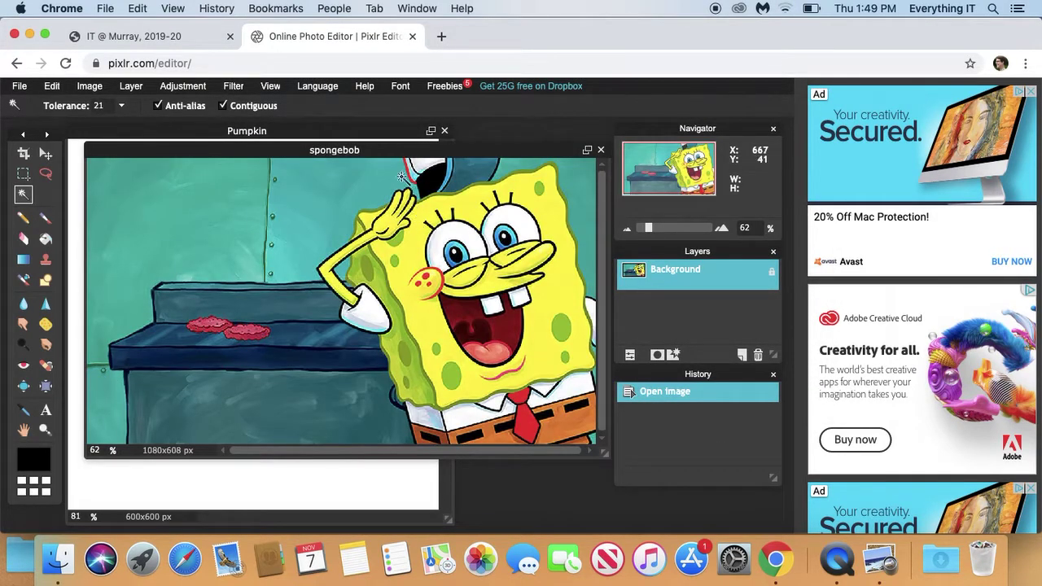
left_click_drag(389, 150, 378, 132)
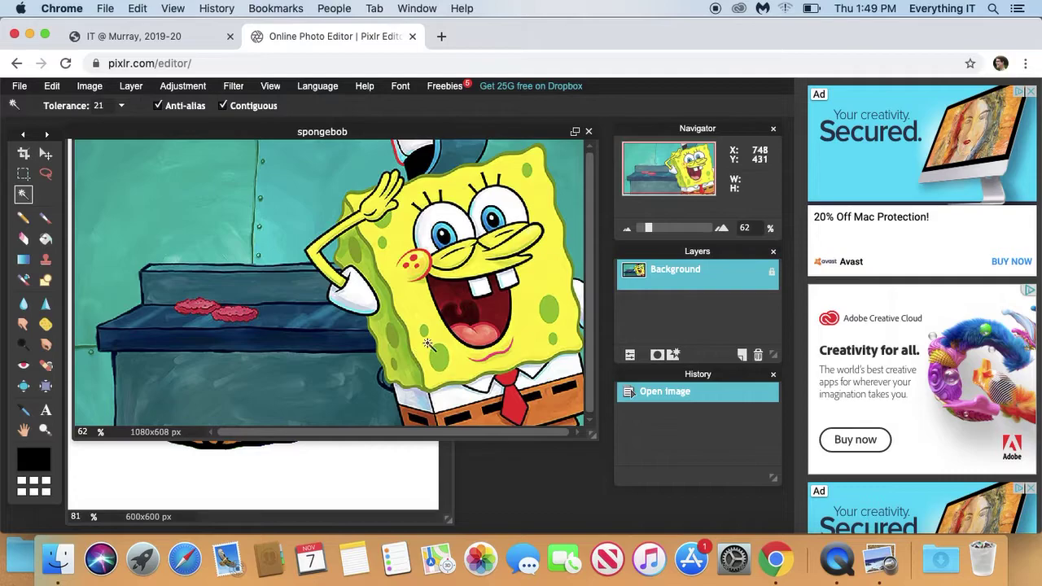
- Try to select SpongeBob's mouth and teeth with the Wand tool
left_click(484, 316)
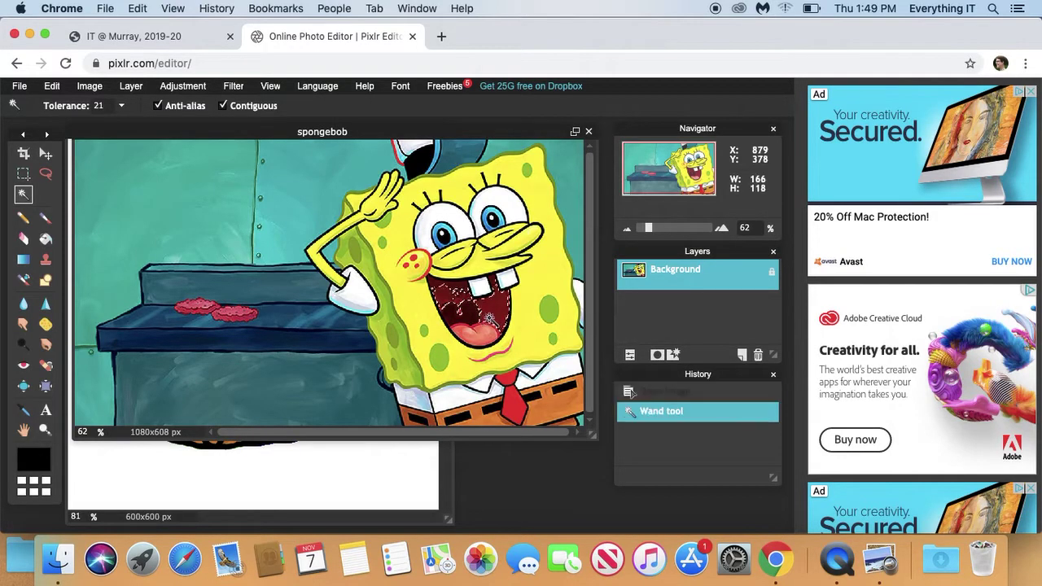
left_click(491, 292)
left_click(506, 281)
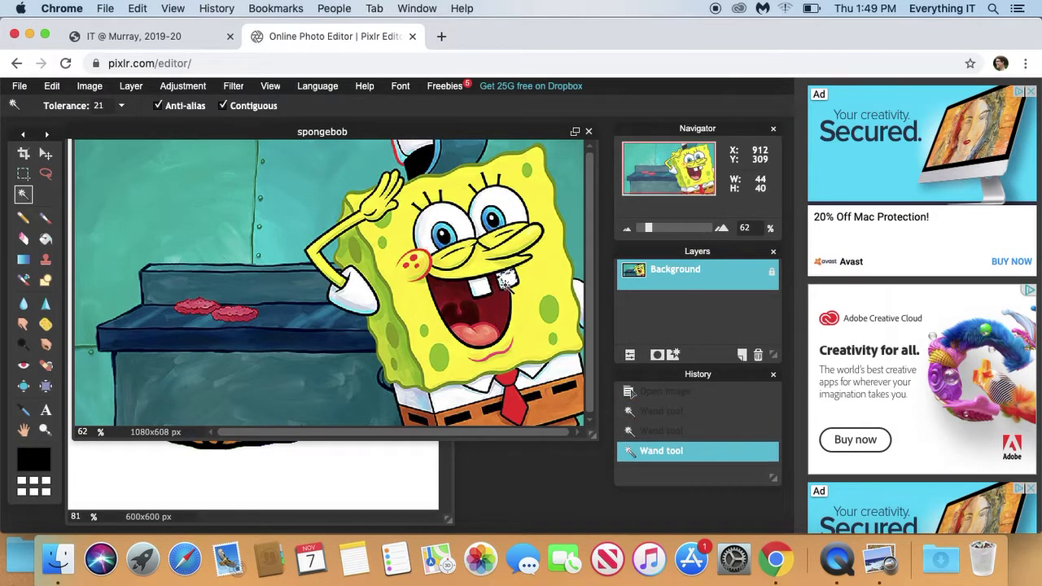
- Trace around SpongeBob's open mouth with the Lasso tool and copy it into the Pumpkin image as a new layer
left_click(879, 560)
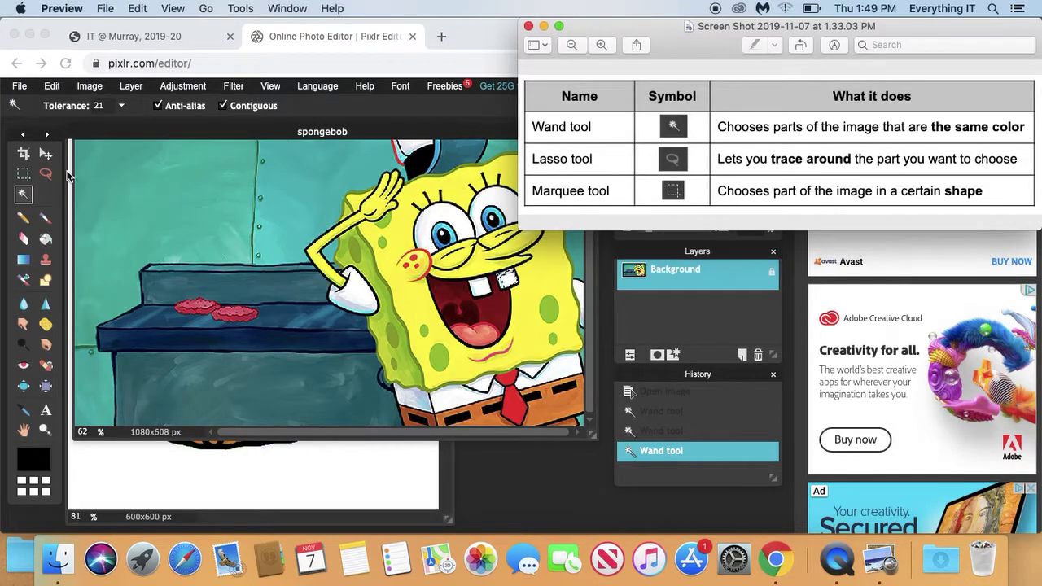
left_click(47, 175)
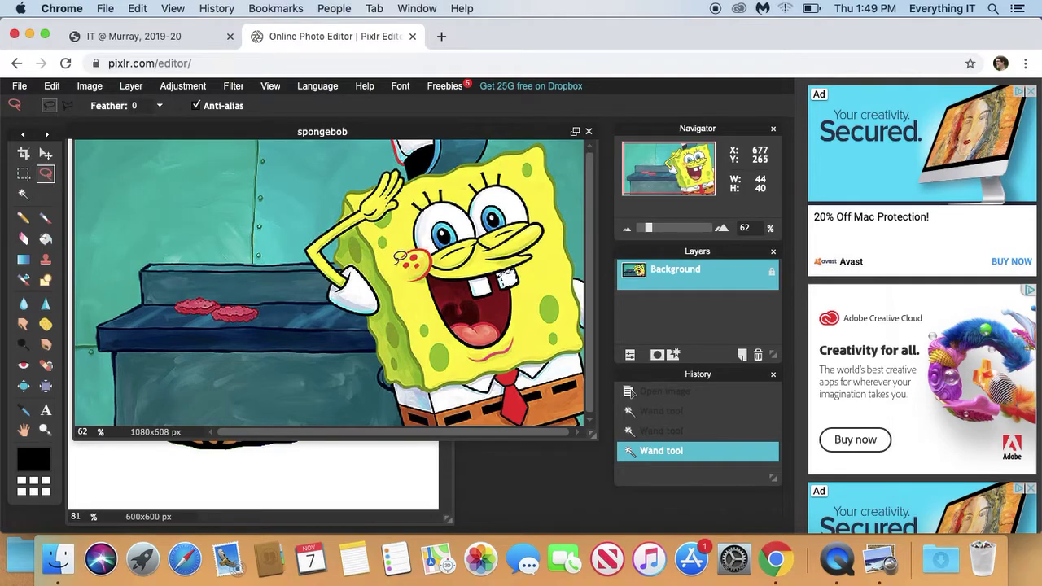
mouse_move(440, 273)
left_mouse_down()
mouse_move(425, 314)
mouse_move(453, 346)
mouse_move(487, 350)
mouse_move(517, 319)
mouse_move(525, 275)
mouse_move(540, 259)
mouse_move(485, 269)
left_mouse_up()
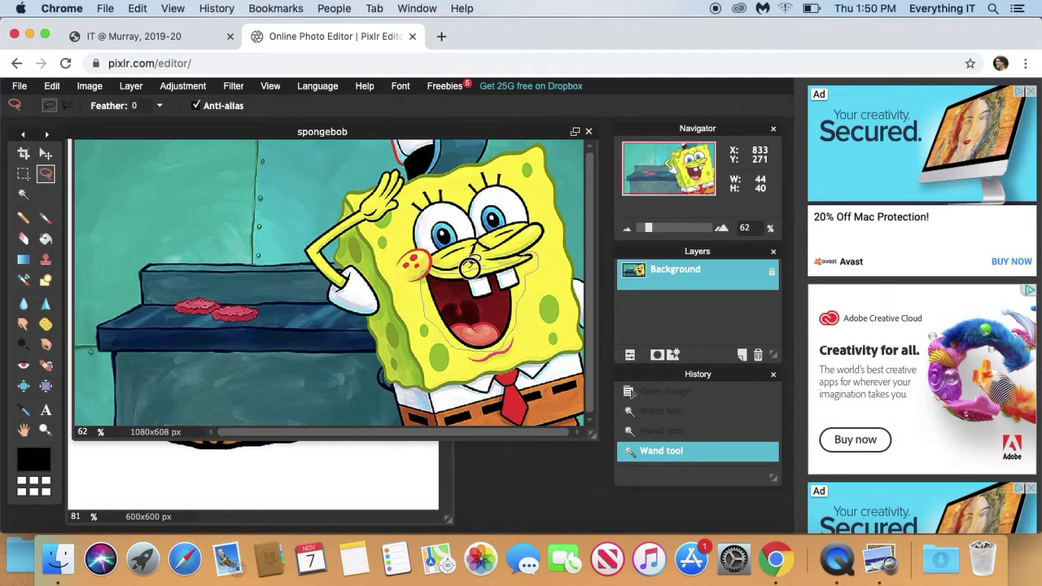
left_click_drag(470, 268, 465, 270)
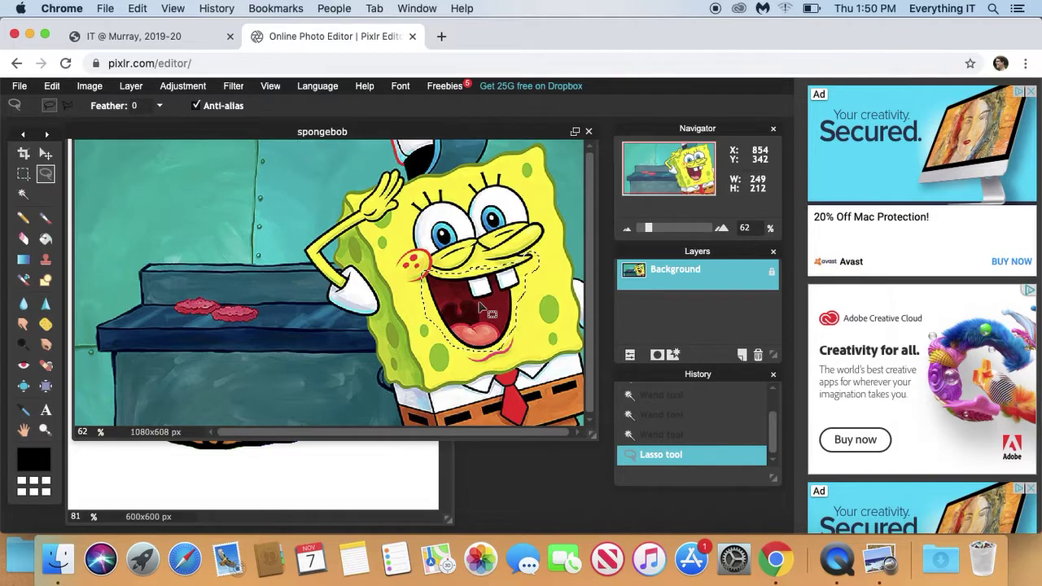
key("super+c")
left_click(351, 472)
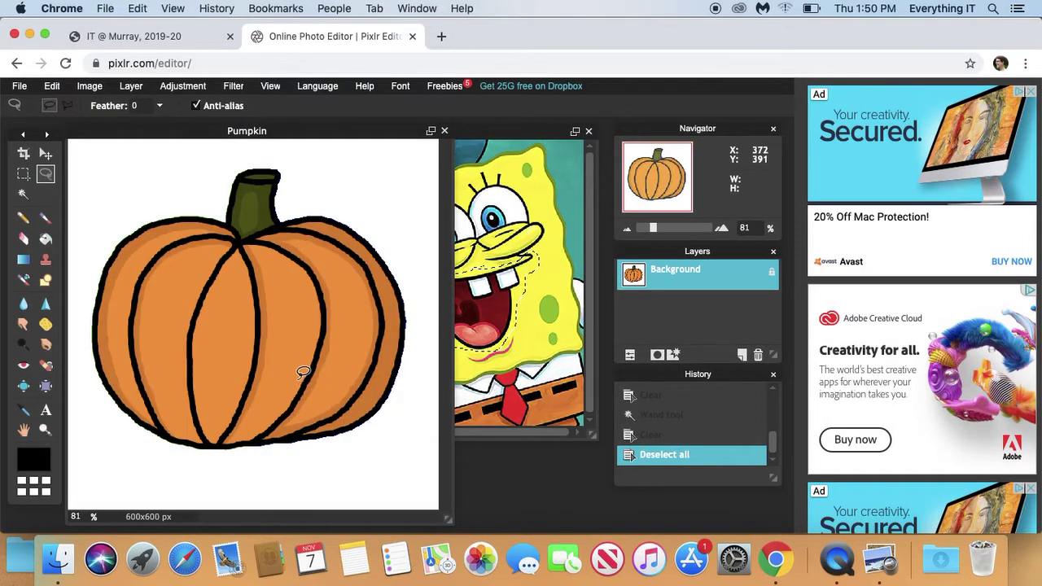
key("super+v")
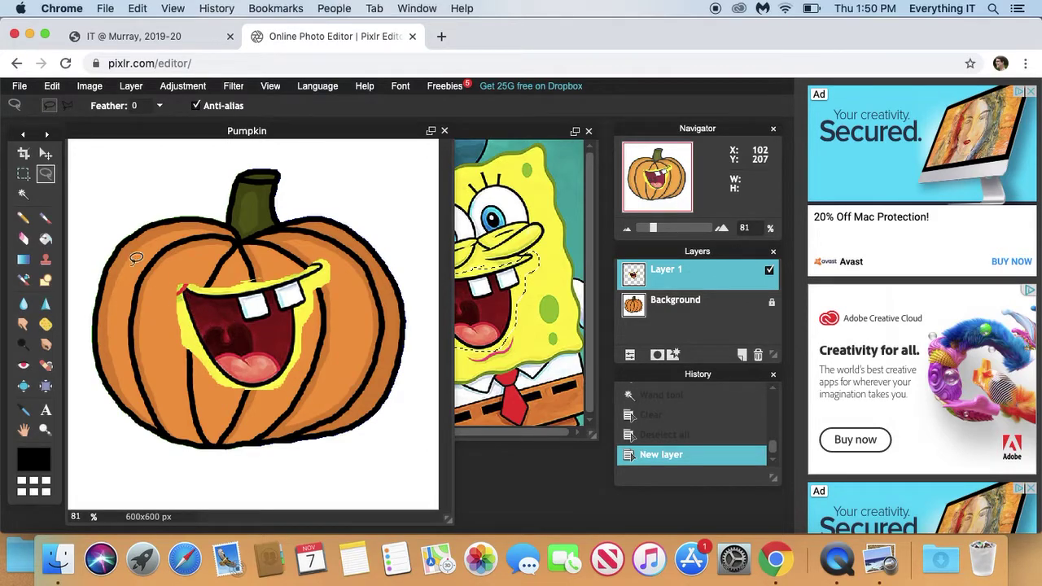
- Select the yellow area along the mouth's lower-left edge on Layer 1 with the Wand tool and delete it
left_click(22, 196)
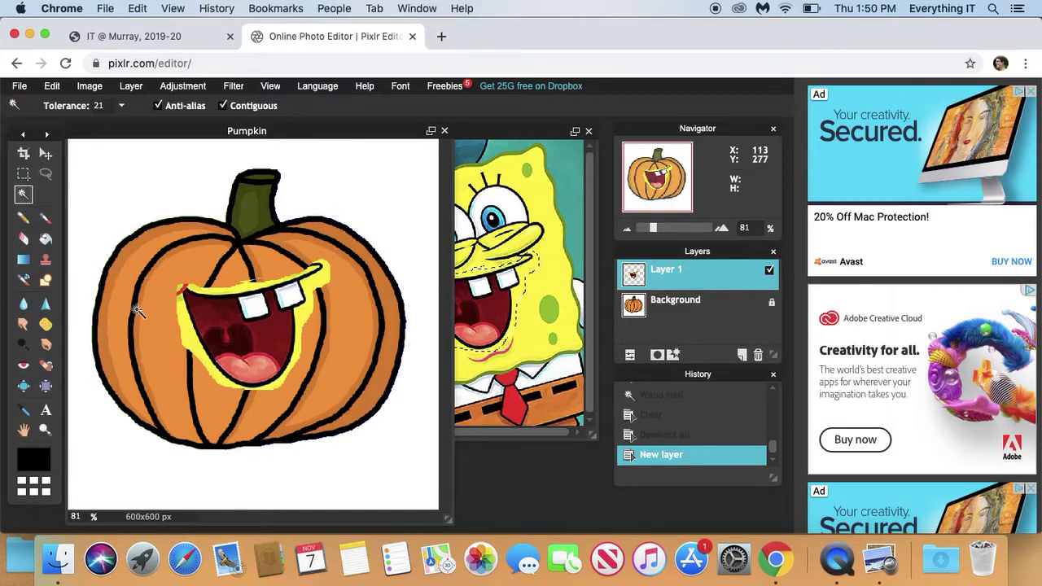
left_click(188, 342)
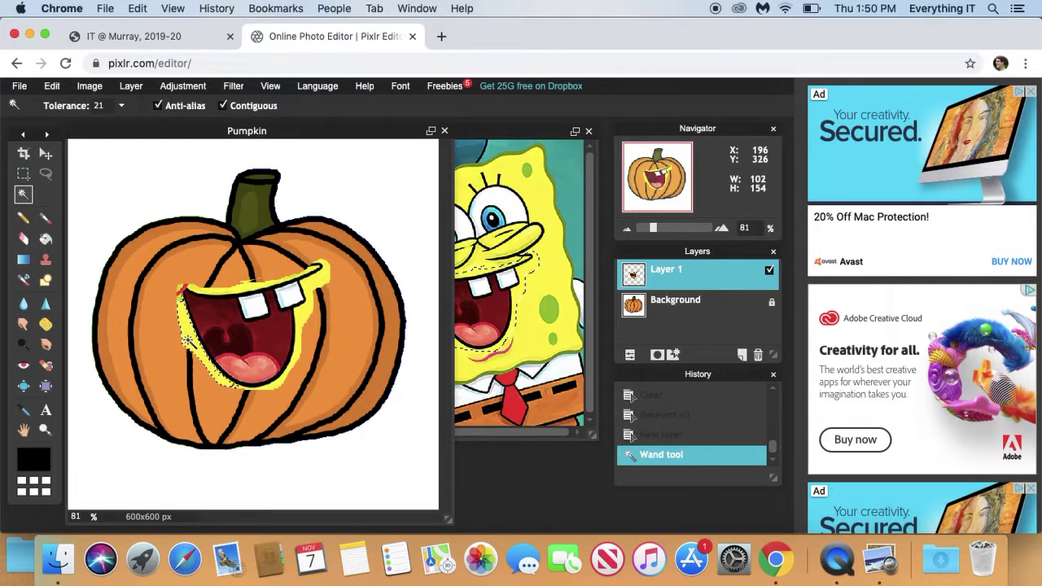
key("Delete")
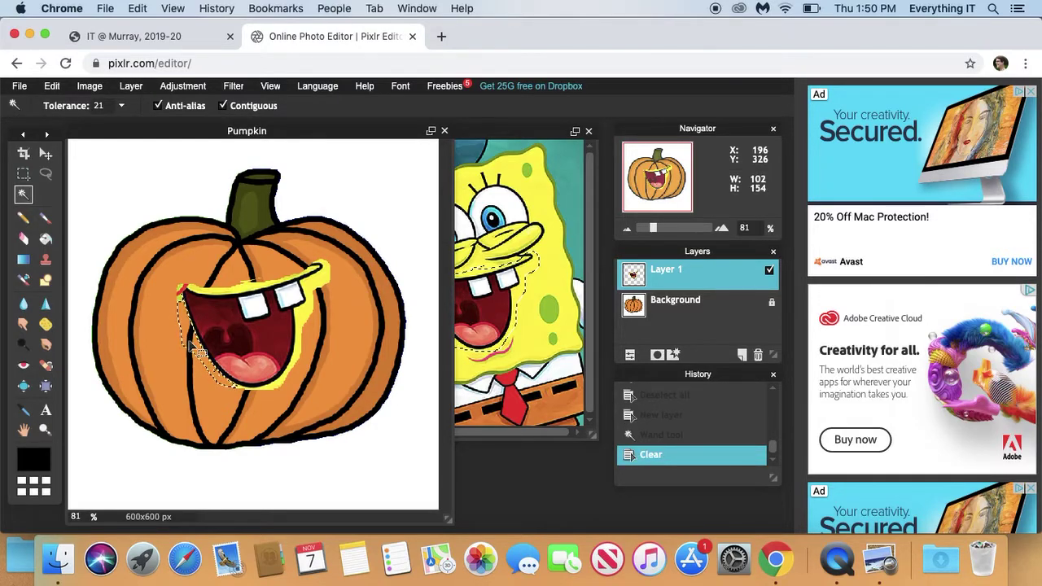
- Deselect everything and erase the yellow fringe along the mouth's right side and underside with the Eraser at brush size 50
left_click(23, 239)
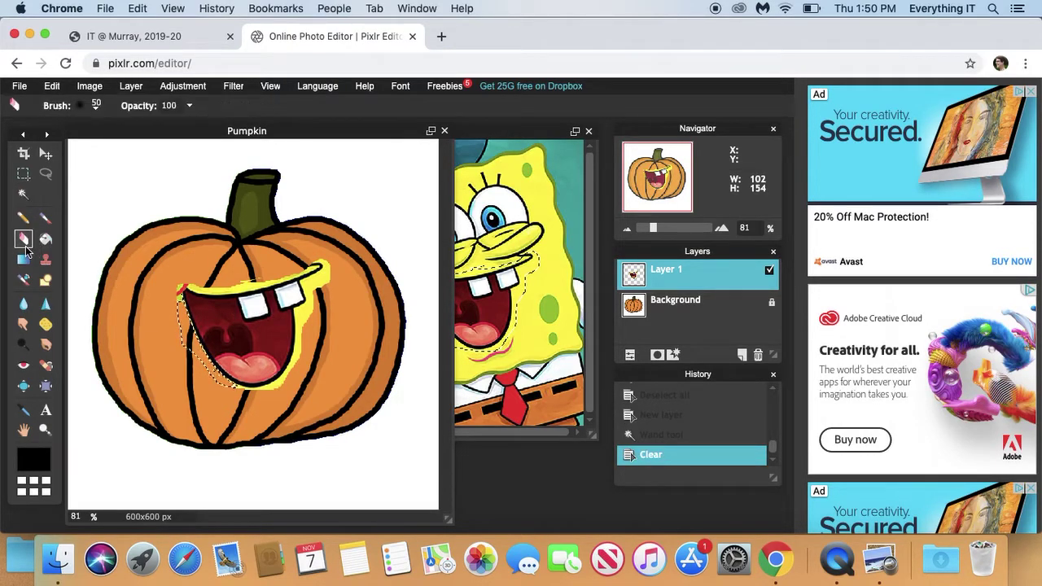
left_click(325, 276)
key("ctrl+d")
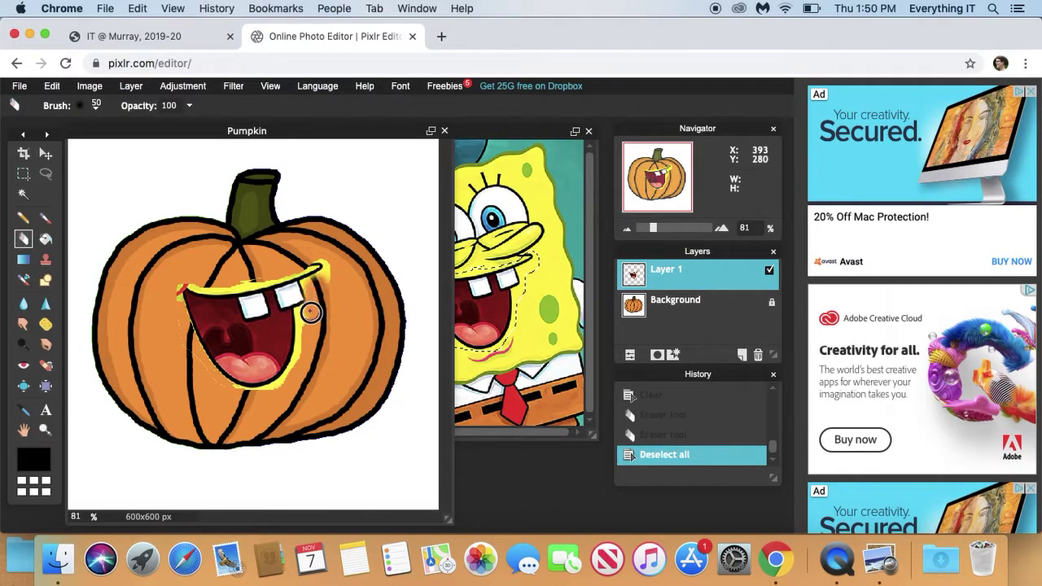
mouse_move(306, 345)
left_mouse_down()
mouse_move(273, 393)
mouse_move(243, 394)
mouse_move(217, 387)
mouse_move(174, 342)
left_mouse_up()
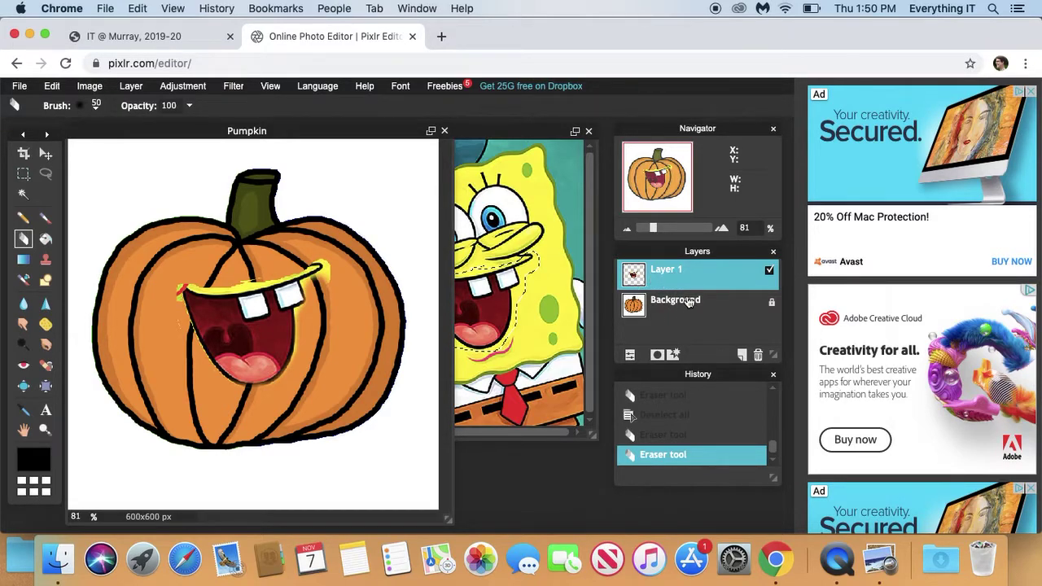
- Try erasing part of the pumpkin's stem on the Background layer and undo that stroke
left_click(693, 313)
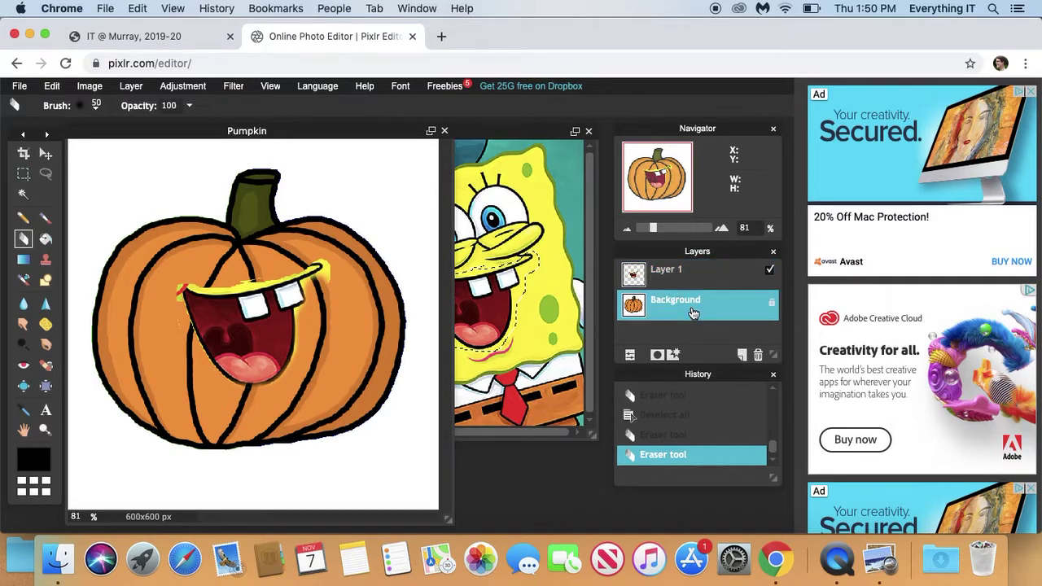
mouse_move(252, 197)
left_mouse_down()
mouse_move(251, 222)
mouse_move(252, 200)
mouse_move(259, 207)
mouse_move(249, 204)
left_mouse_up()
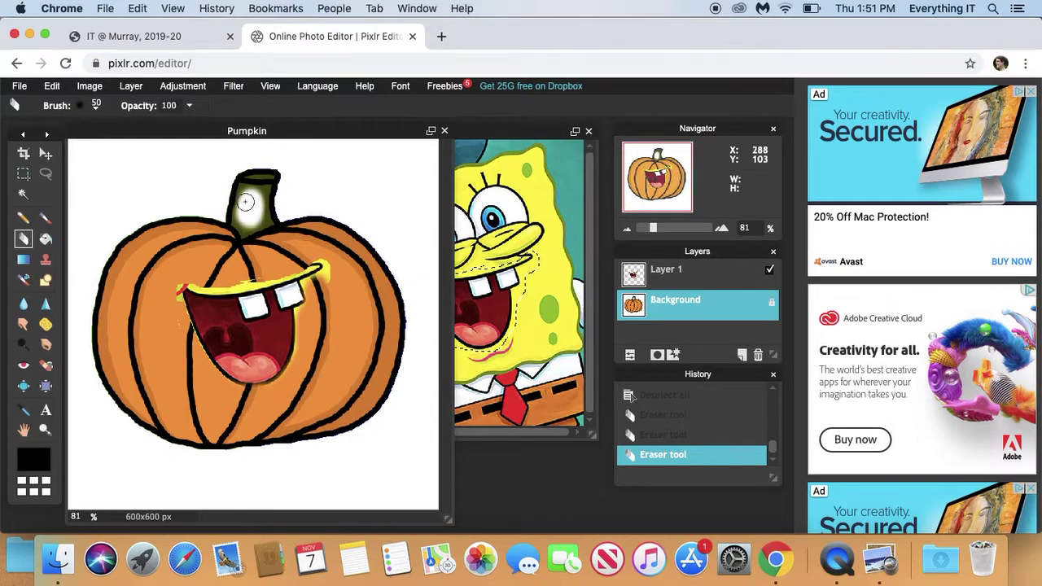
left_click(52, 90)
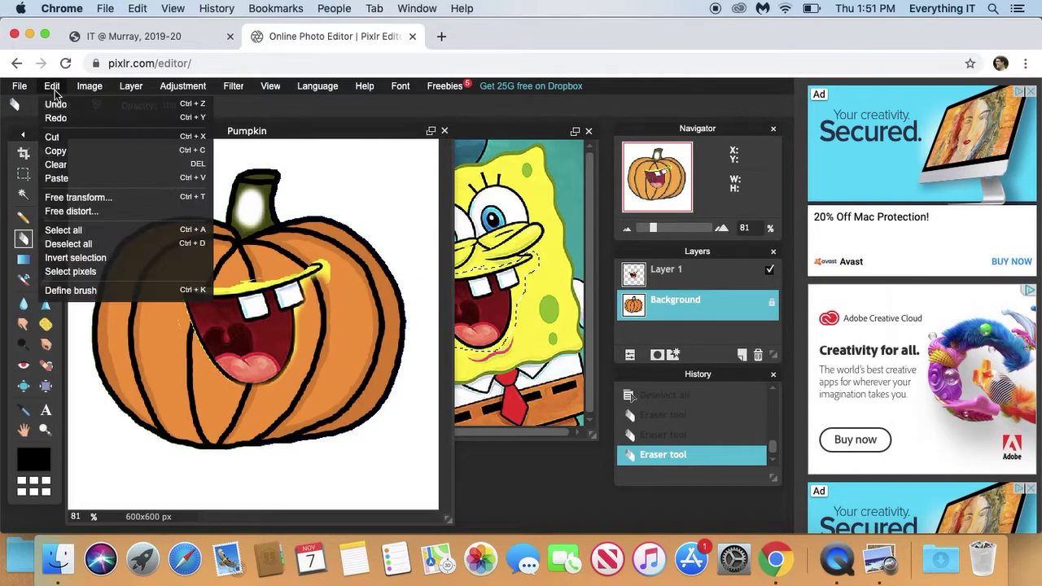
left_click(67, 104)
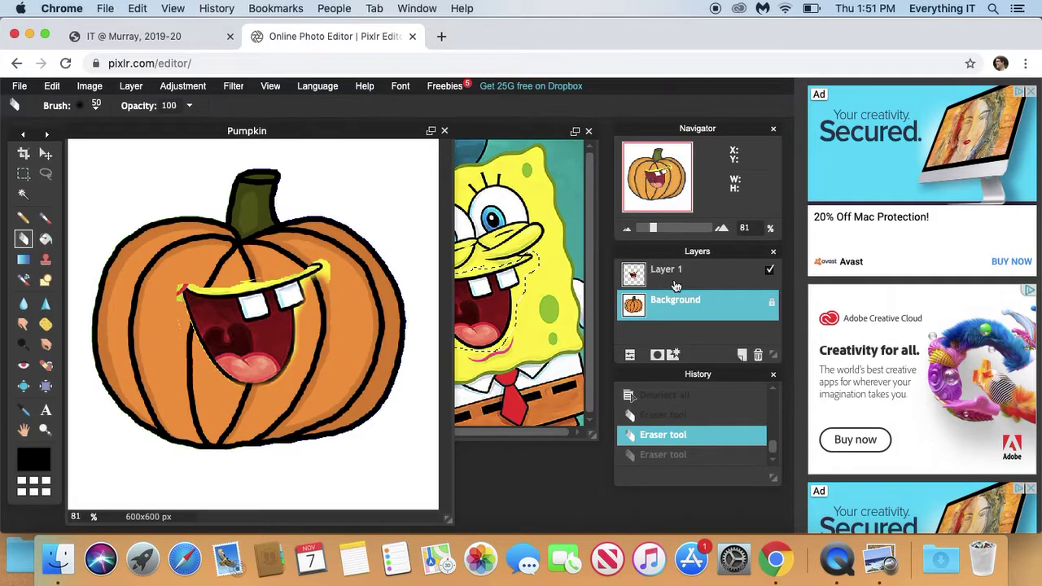
- Erase the yellow and red fringe above the mouth and around its left corner on Layer 1
left_click(705, 281)
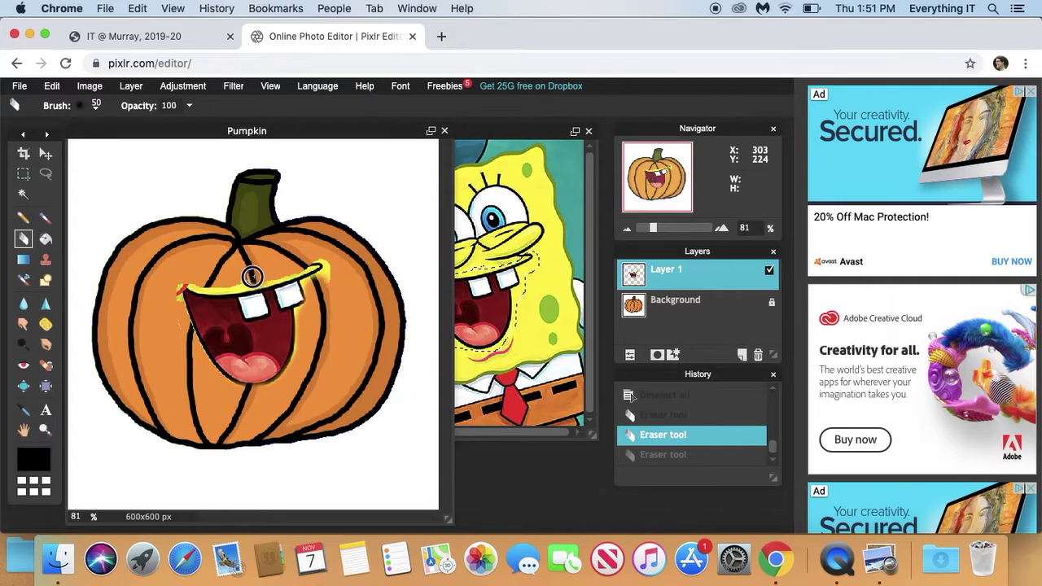
mouse_move(200, 281)
left_mouse_down()
mouse_move(184, 282)
mouse_move(177, 307)
left_mouse_up()
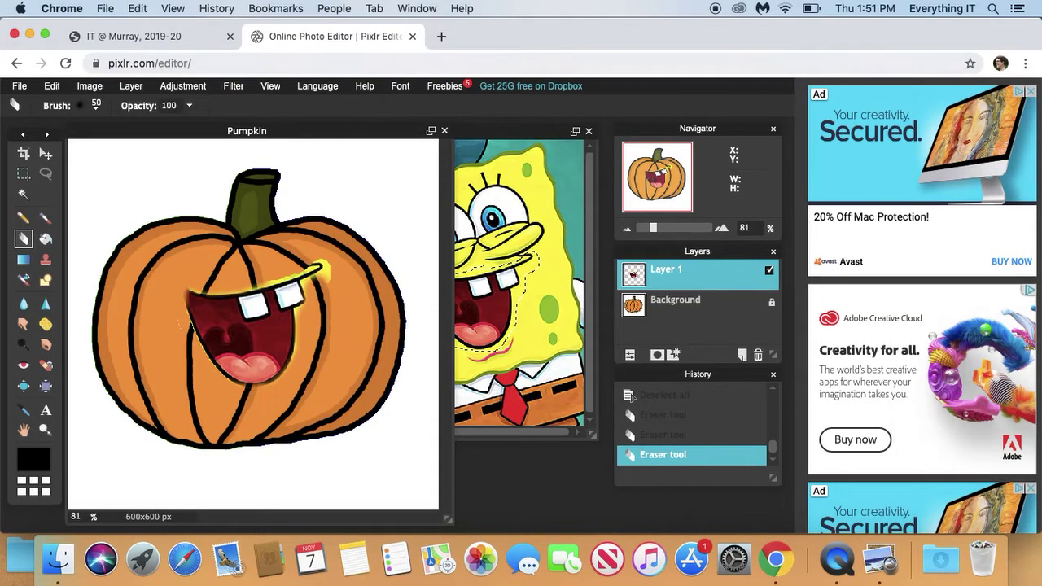
- Free-transform the mouth on Layer 1, making it smaller, tilting it clockwise and placing it low on the pumpkin, and apply the changes
left_click(59, 90)
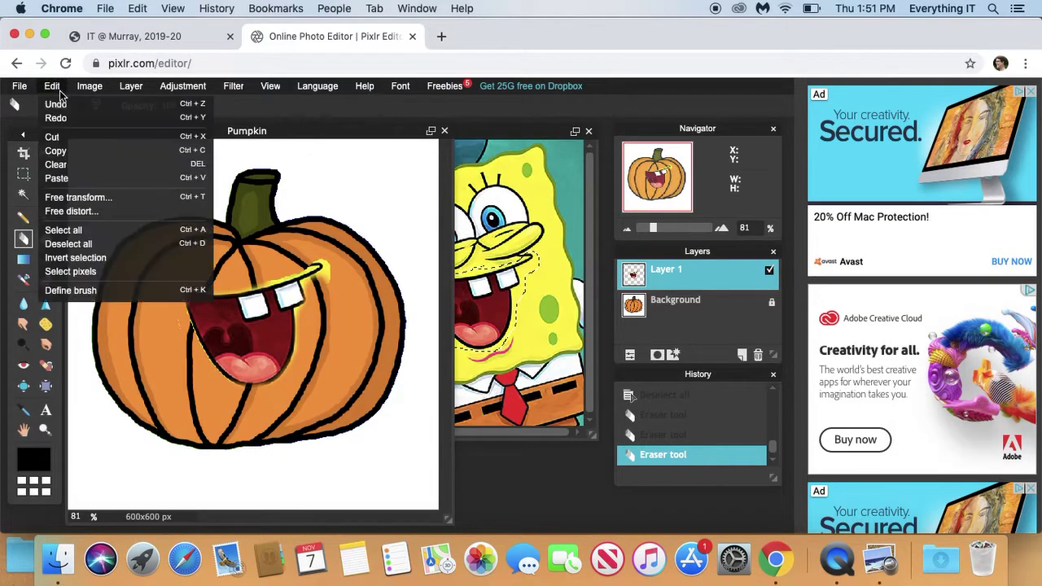
left_click(97, 199)
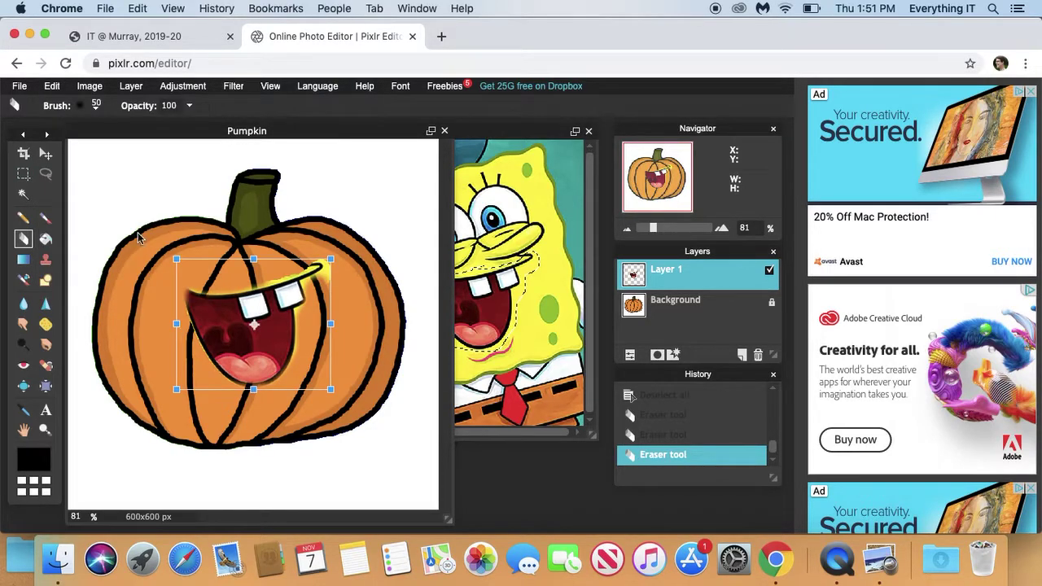
left_click_drag(278, 298, 256, 358)
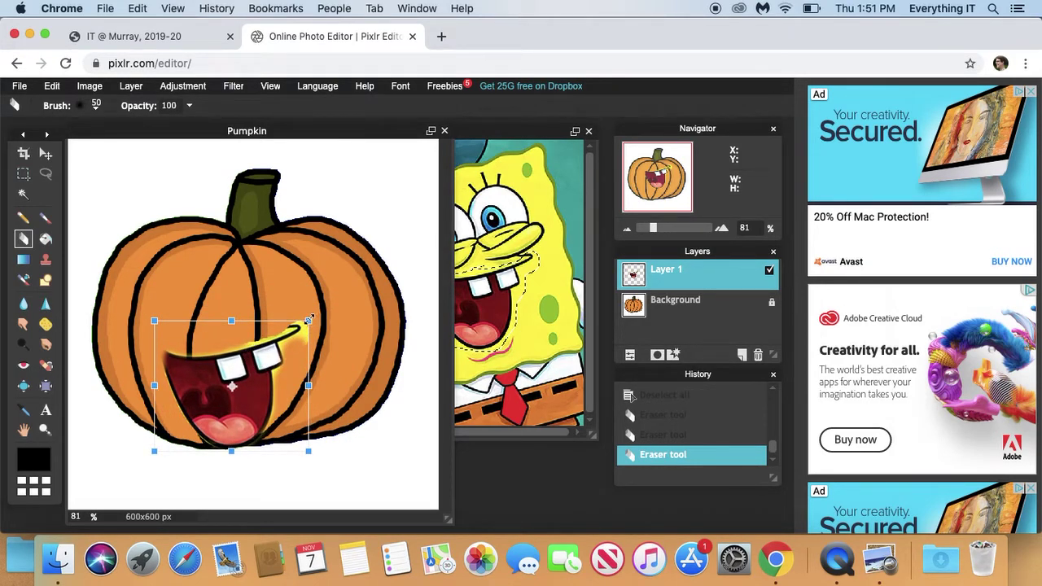
left_click_drag(309, 320, 283, 342)
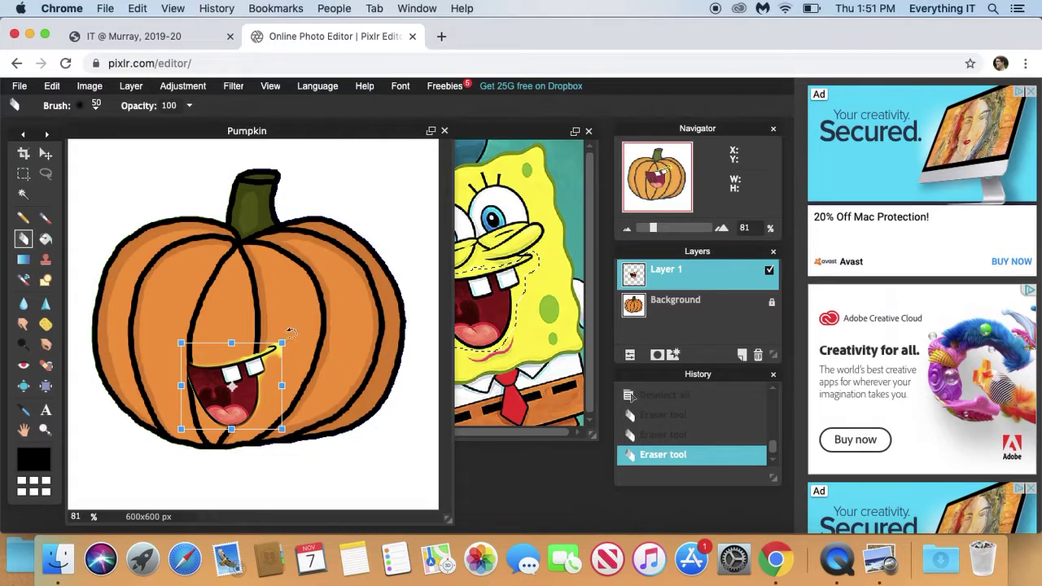
left_click_drag(296, 329, 302, 366)
left_click_drag(216, 410, 226, 411)
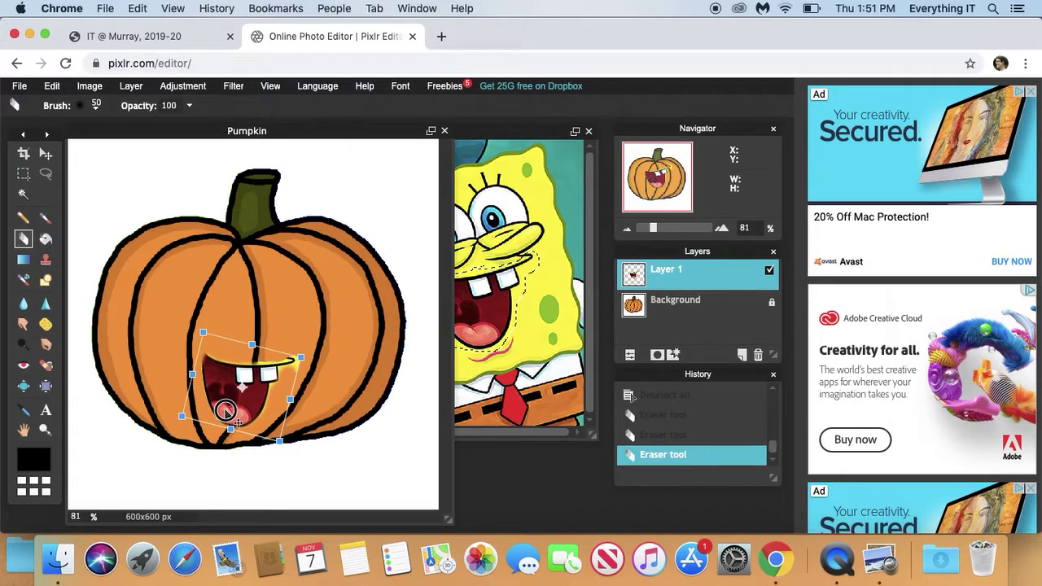
left_click(355, 291)
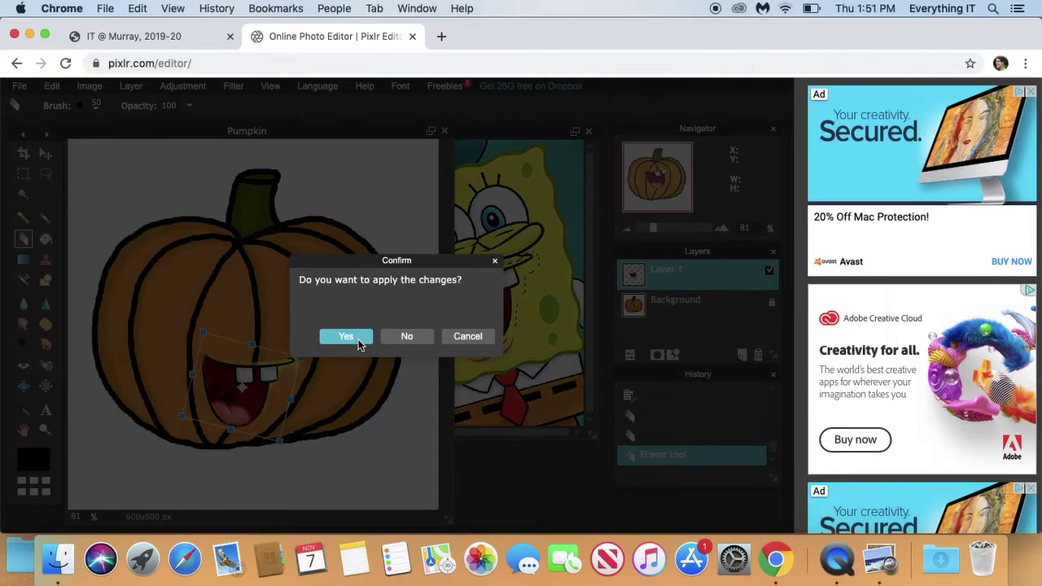
left_click(346, 336)
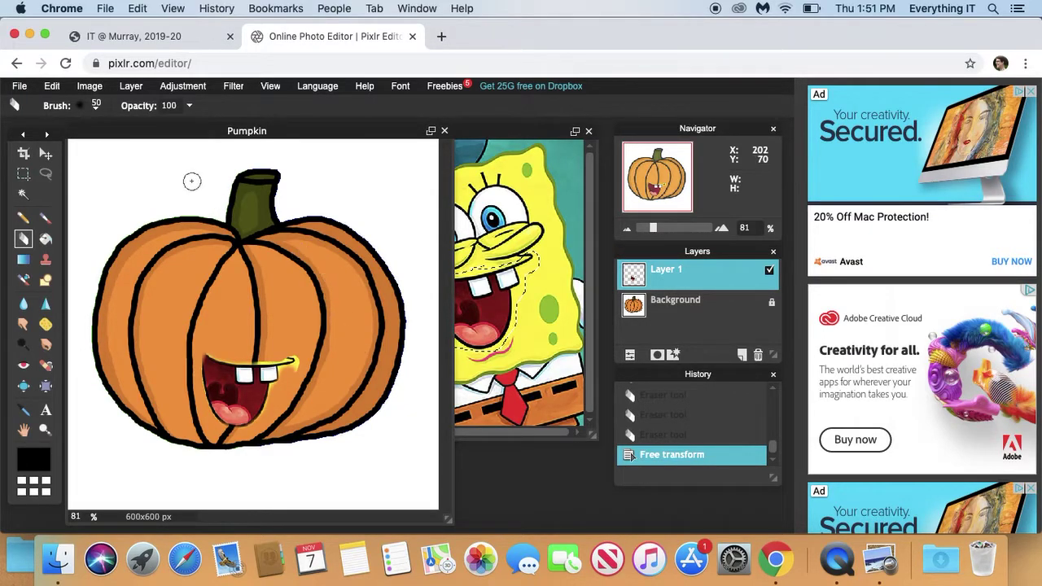
- Close the spongebob image without saving and open powerpuff.png beside the pumpkin image
left_click(589, 130)
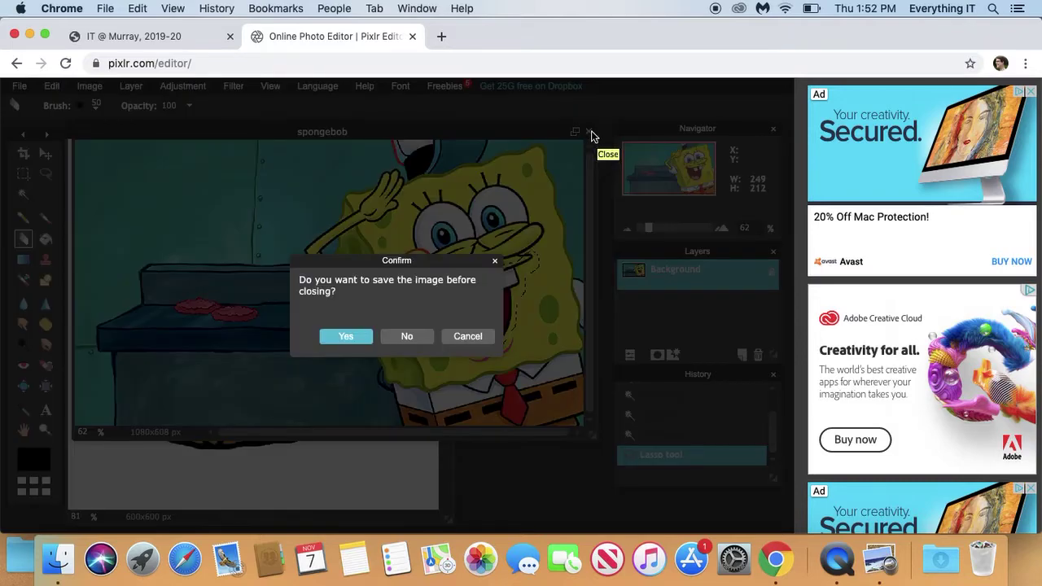
left_click(402, 337)
left_click(21, 86)
left_click(44, 120)
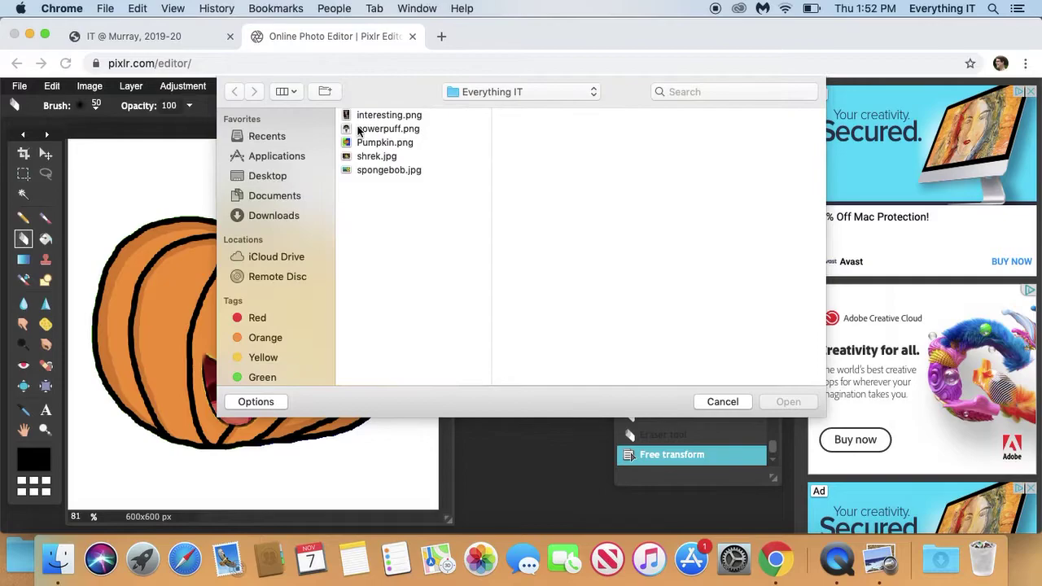
left_click(394, 129)
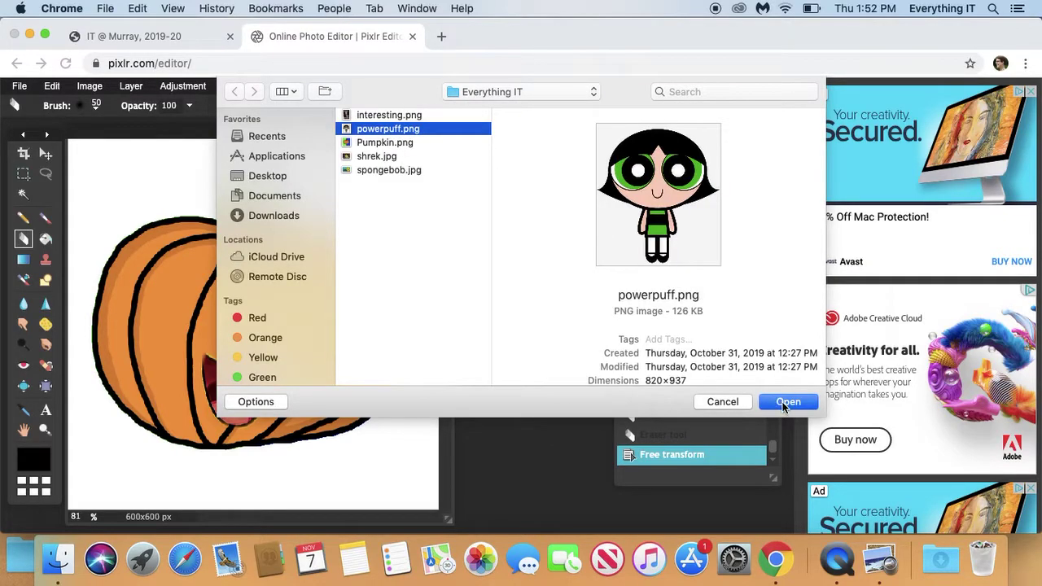
left_click(787, 402)
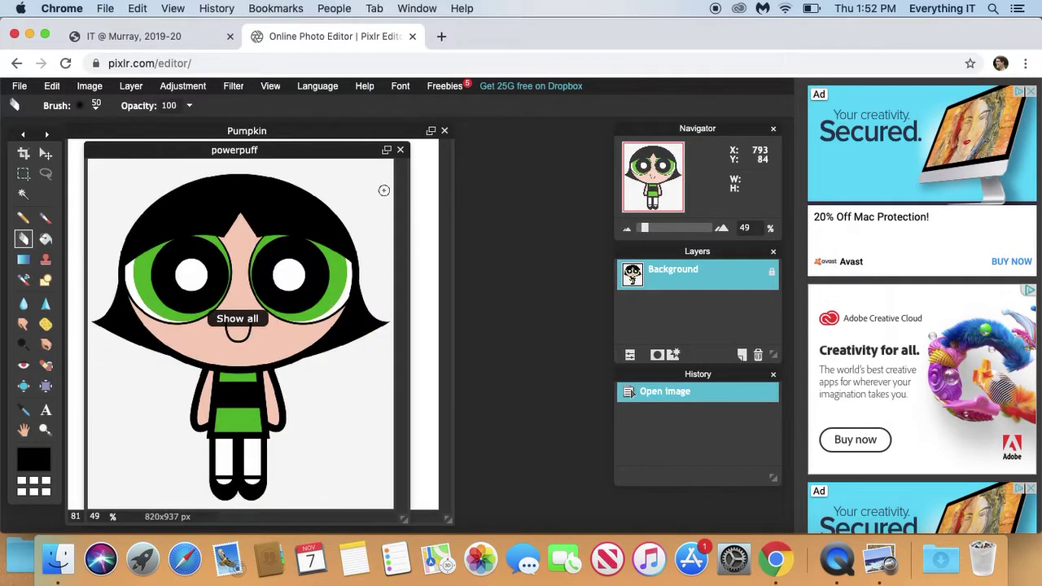
left_click_drag(308, 155, 494, 139)
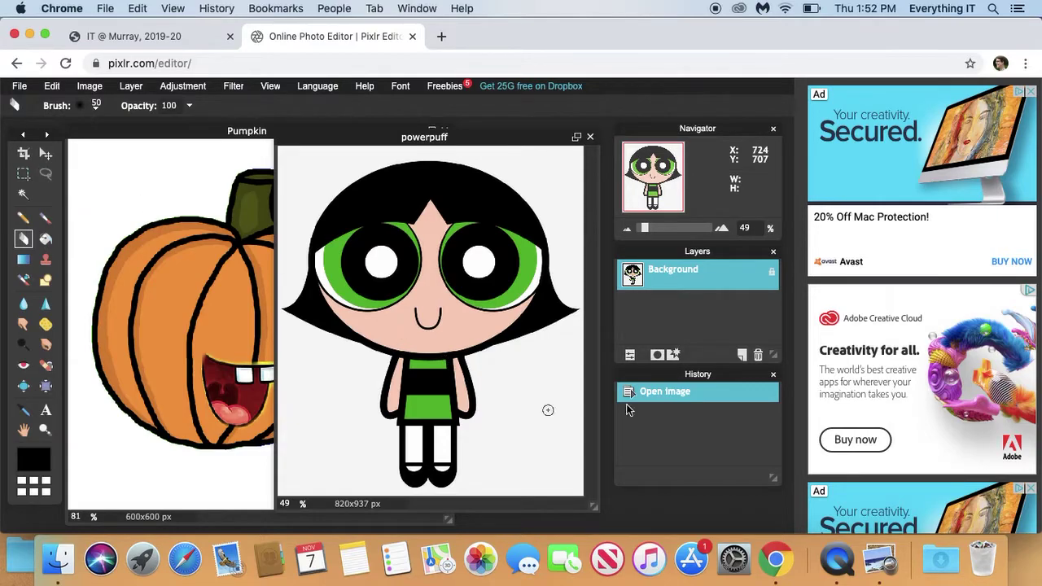
- Show the selection tools reference table in Preview, and return to Pixlr with the Marquee tool set to an elliptical shape
left_click(879, 560)
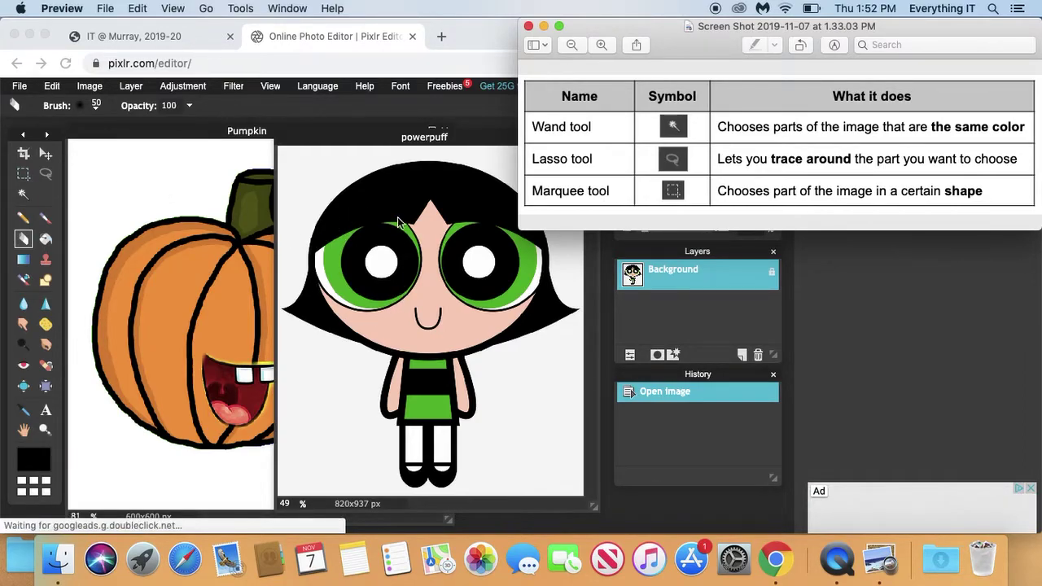
left_click(28, 179)
left_click(29, 179)
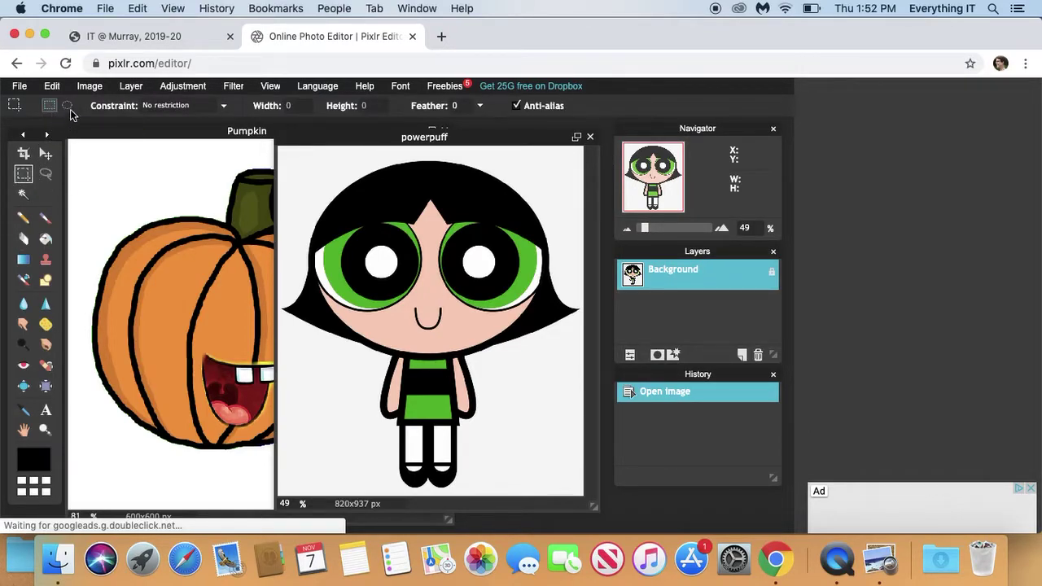
left_click(68, 105)
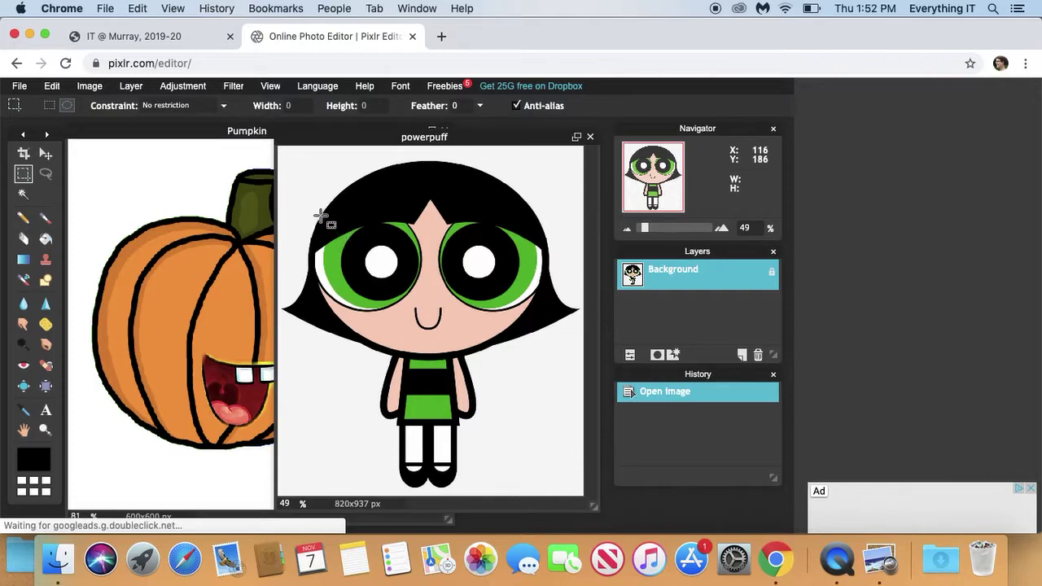
- Select the powerpuff character's left-hand eye with an ellipse about 297 by 264 px and copy it into the Pumpkin image
left_click_drag(317, 214, 426, 312)
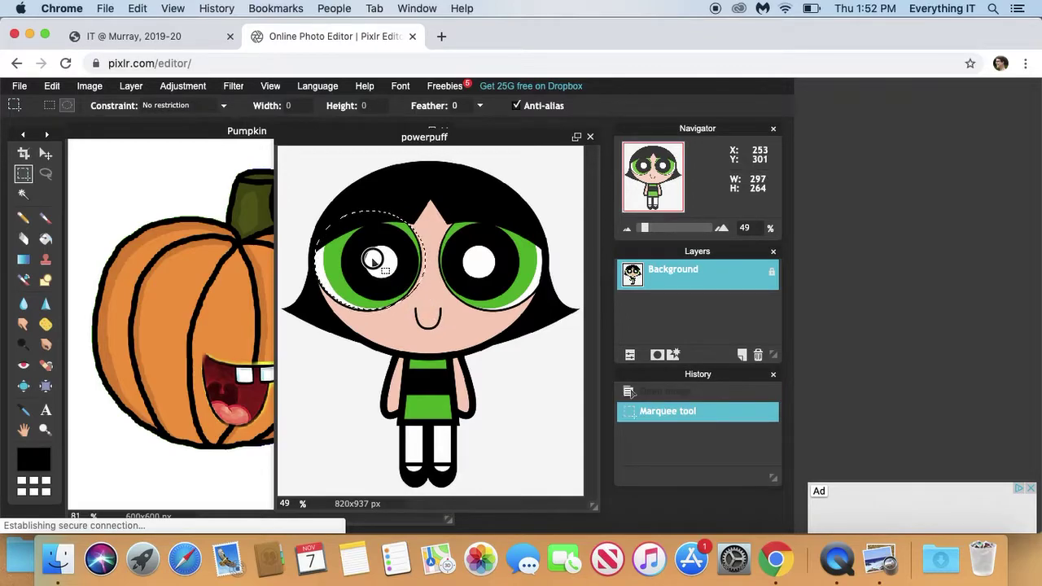
left_click_drag(368, 255, 370, 262)
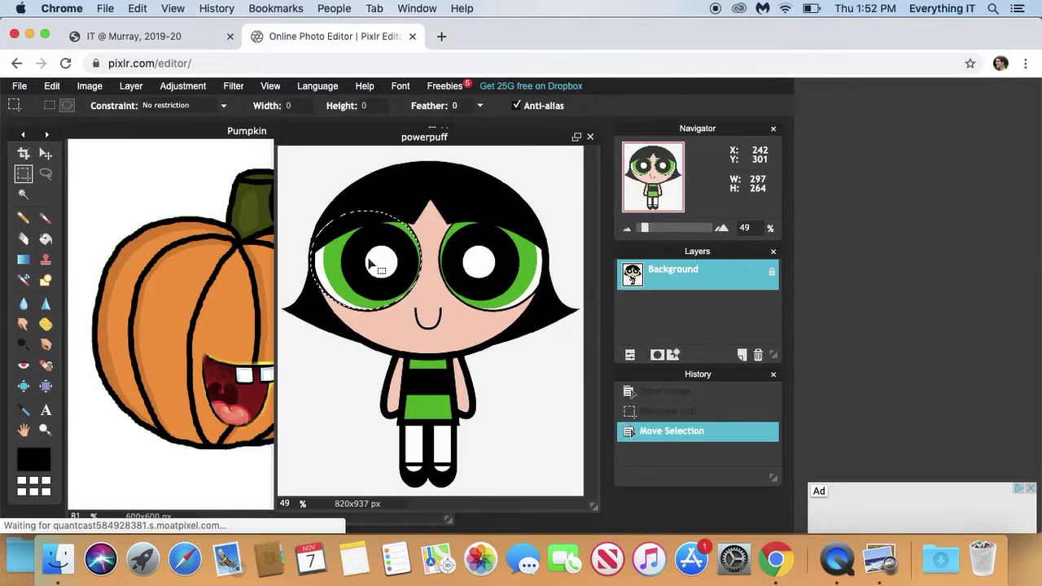
key("super+c")
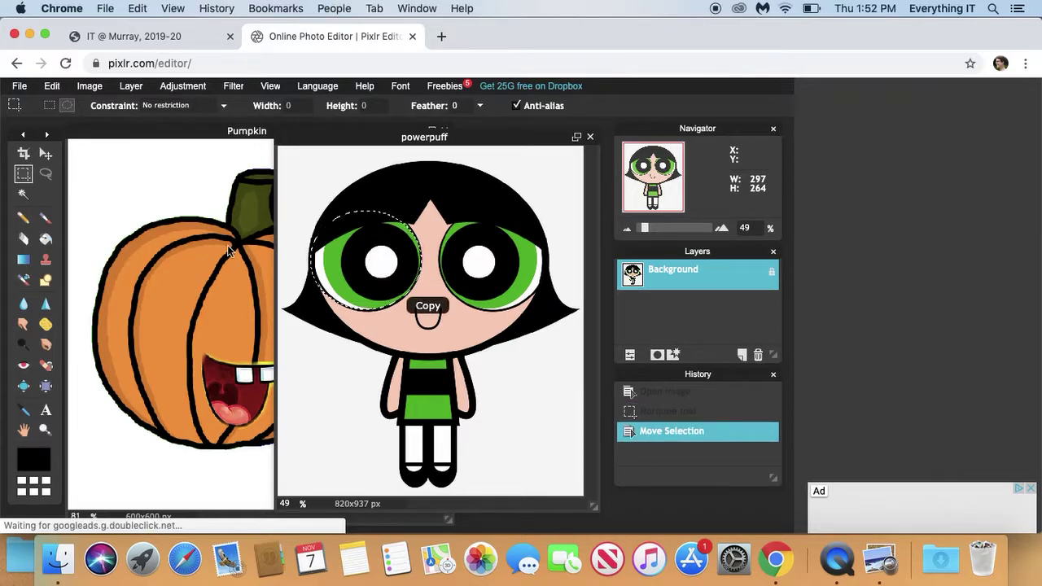
left_click(218, 243)
key("super+v")
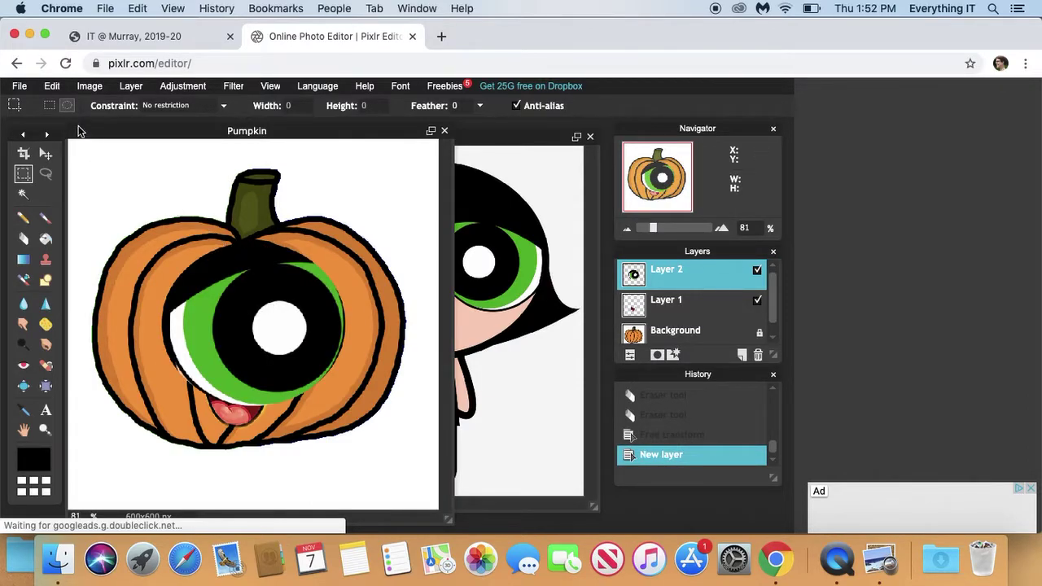
- Free-transform the pasted eye on Layer 2, shrinking it and placing it on the pumpkin's upper left, and apply the changes
left_click(53, 88)
left_click(95, 199)
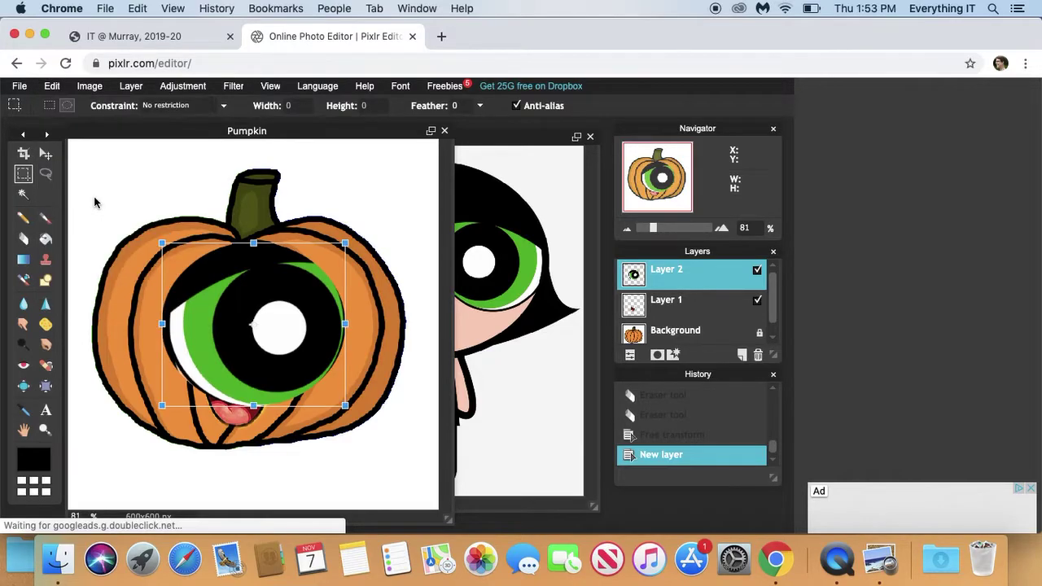
left_click_drag(161, 242, 225, 298)
left_click_drag(252, 348, 187, 316)
left_click(284, 298)
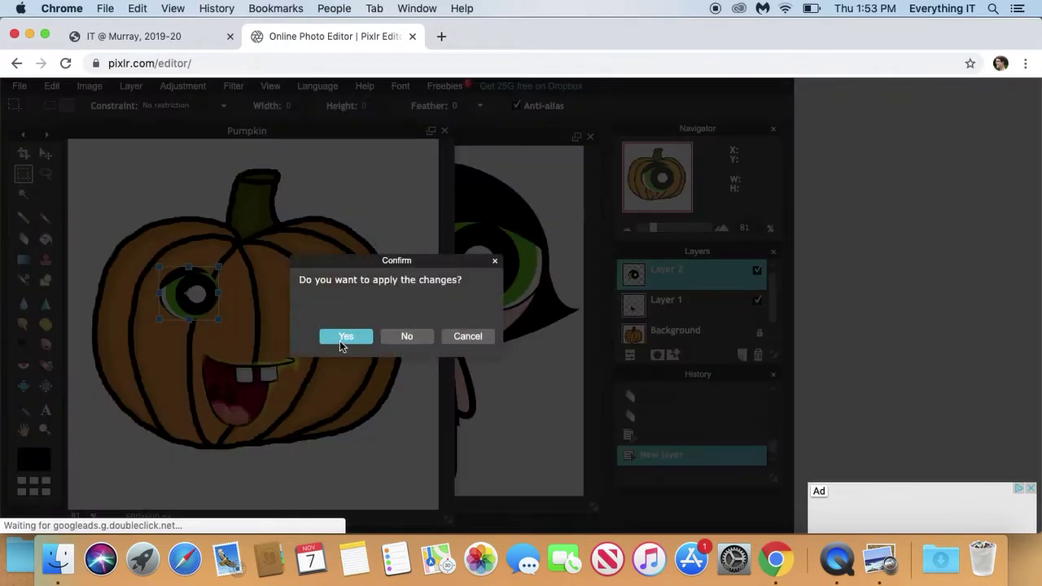
left_click(345, 338)
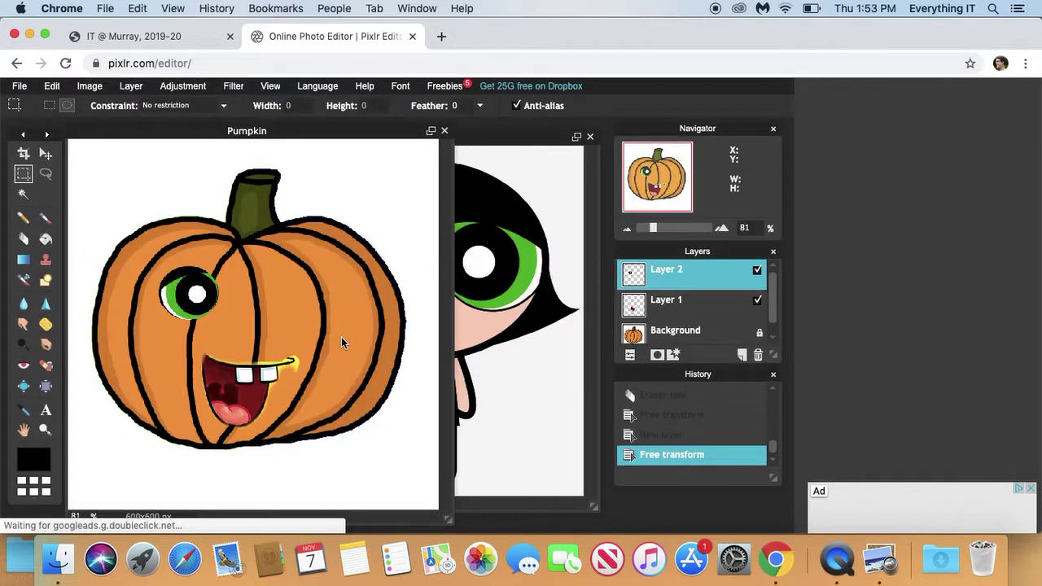
- Select the powerpuff character's right-hand eye with an ellipse about 248 by 252 px and copy it into the Pumpkin image
left_click(508, 325)
left_click_drag(330, 242, 504, 270)
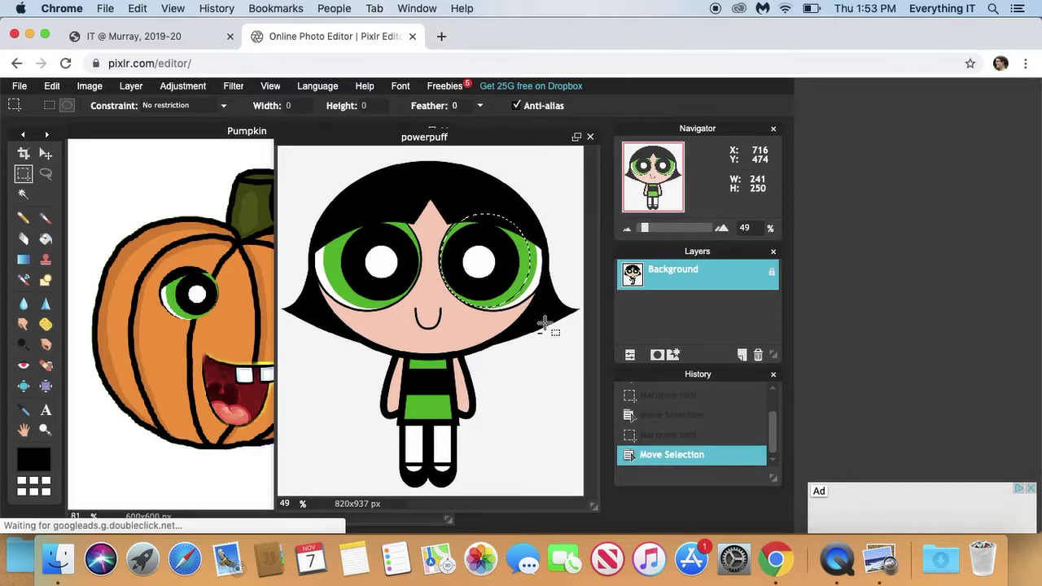
key("super+d")
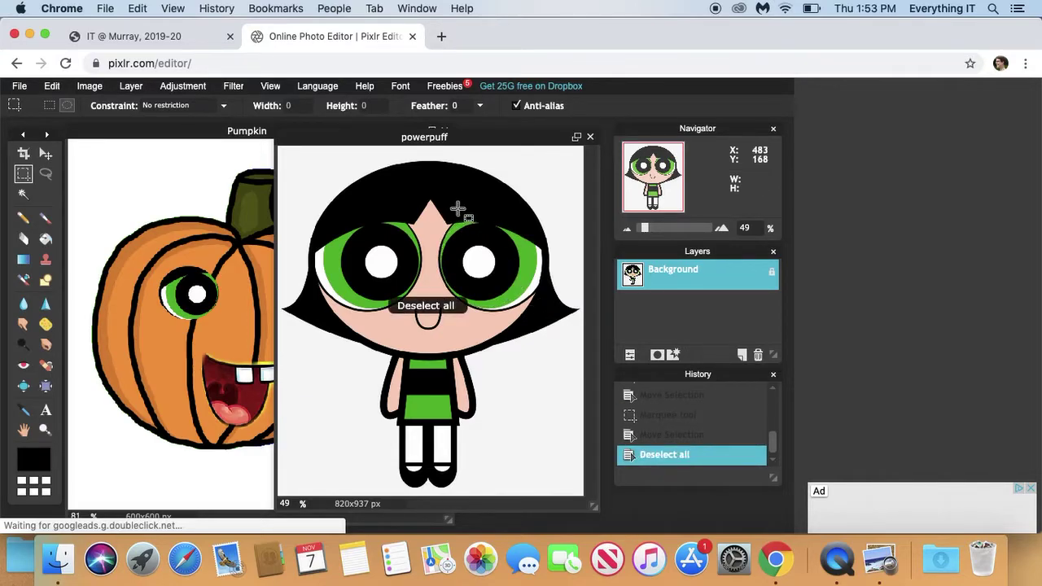
left_click_drag(424, 217, 521, 315)
mouse_move(496, 274)
left_mouse_down()
mouse_move(495, 256)
mouse_move(487, 259)
left_mouse_up()
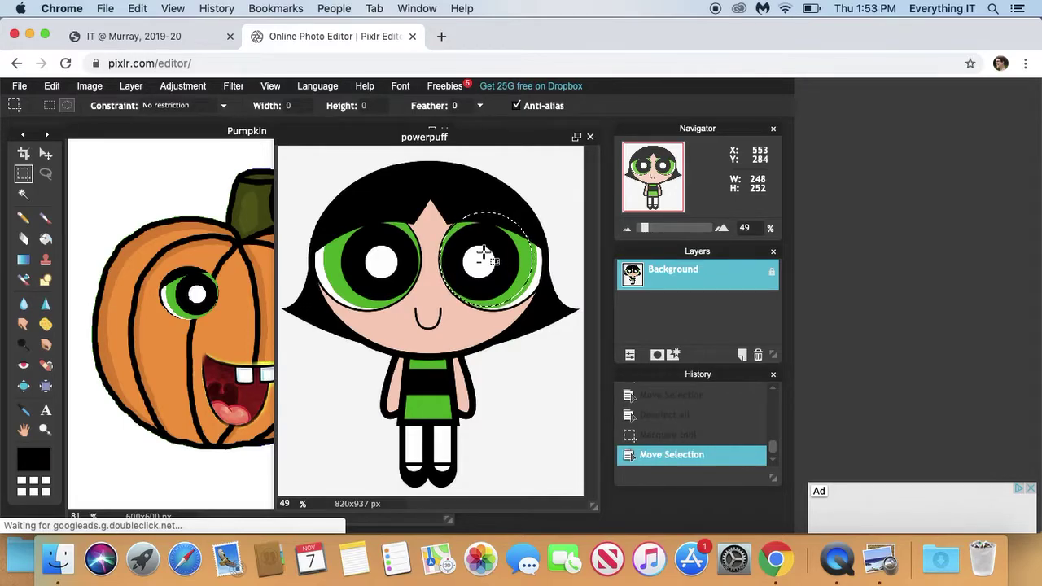
key("super+c")
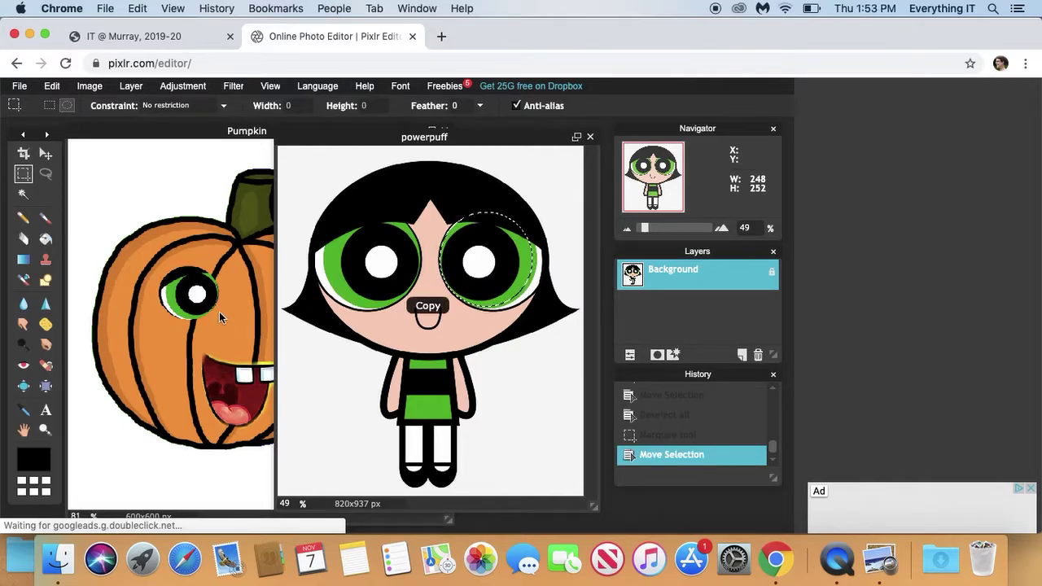
left_click(242, 323)
key("super+v")
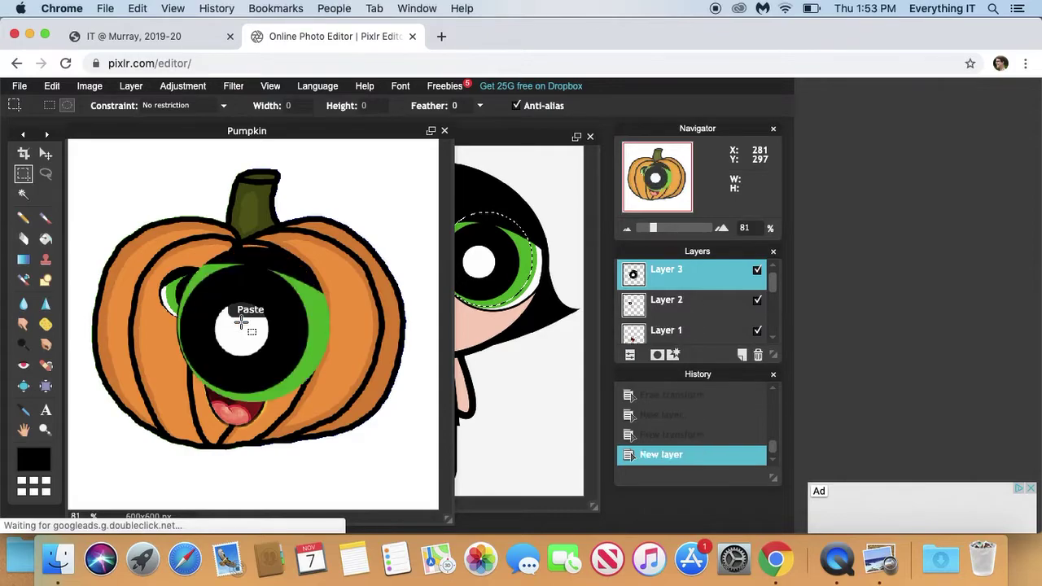
- Free-transform the pasted eye on Layer 3, shrinking it and placing it on the pumpkin's upper right, and apply the changes
left_click(51, 86)
left_click(84, 199)
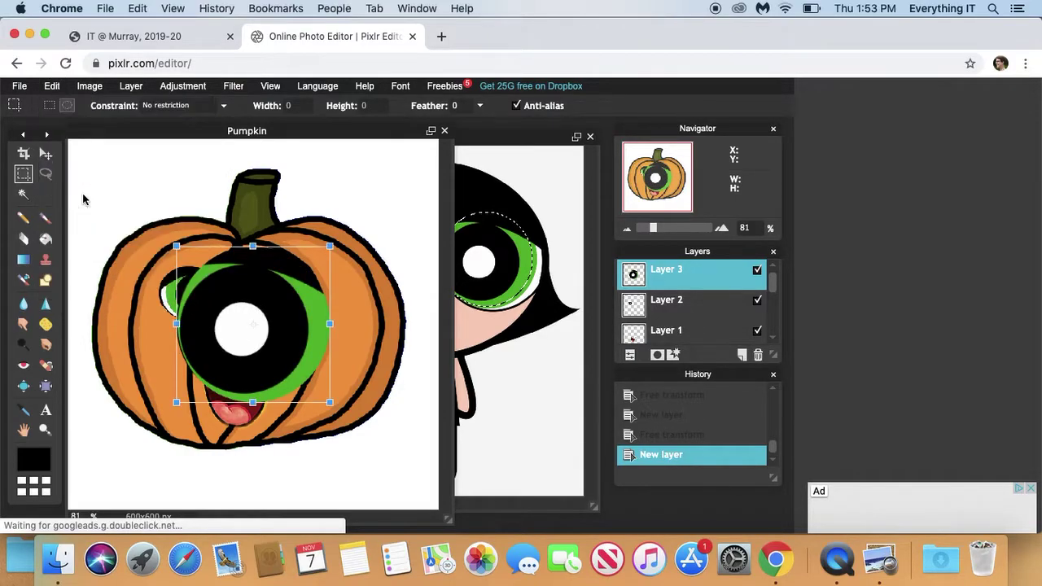
left_click_drag(329, 245, 286, 283)
left_click_drag(267, 326, 306, 308)
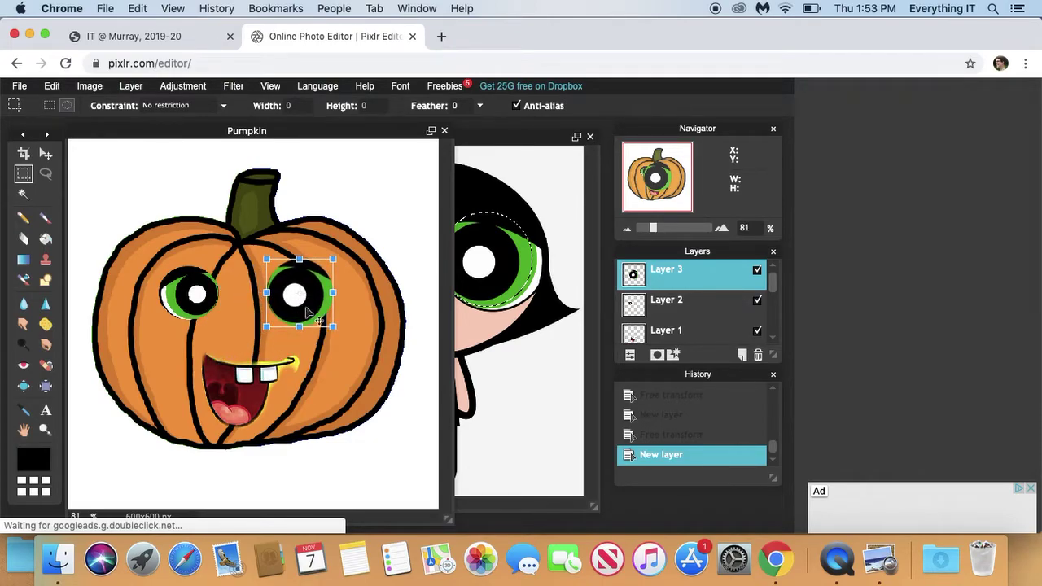
left_click(397, 319)
left_click(346, 336)
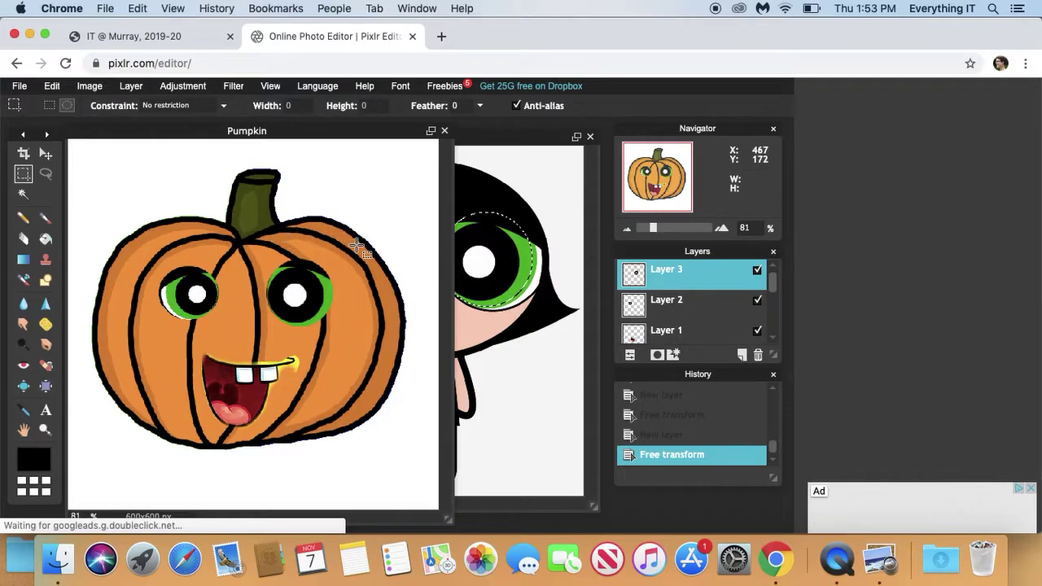
left_click(685, 311)
left_click(685, 339)
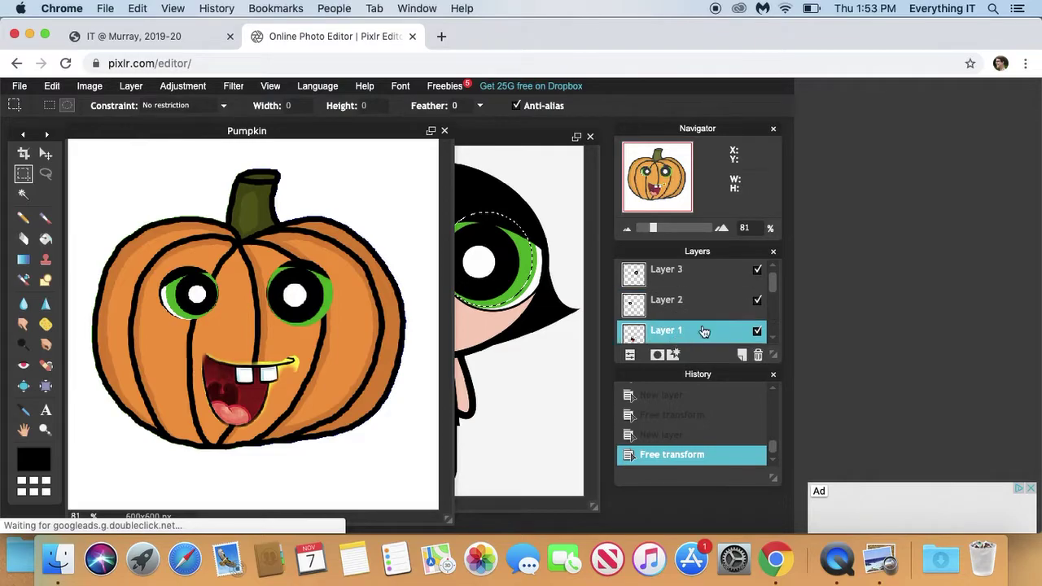
mouse_move(776, 282)
left_mouse_down()
mouse_move(770, 328)
mouse_move(774, 275)
left_mouse_up()
left_click(691, 333)
left_click(704, 277)
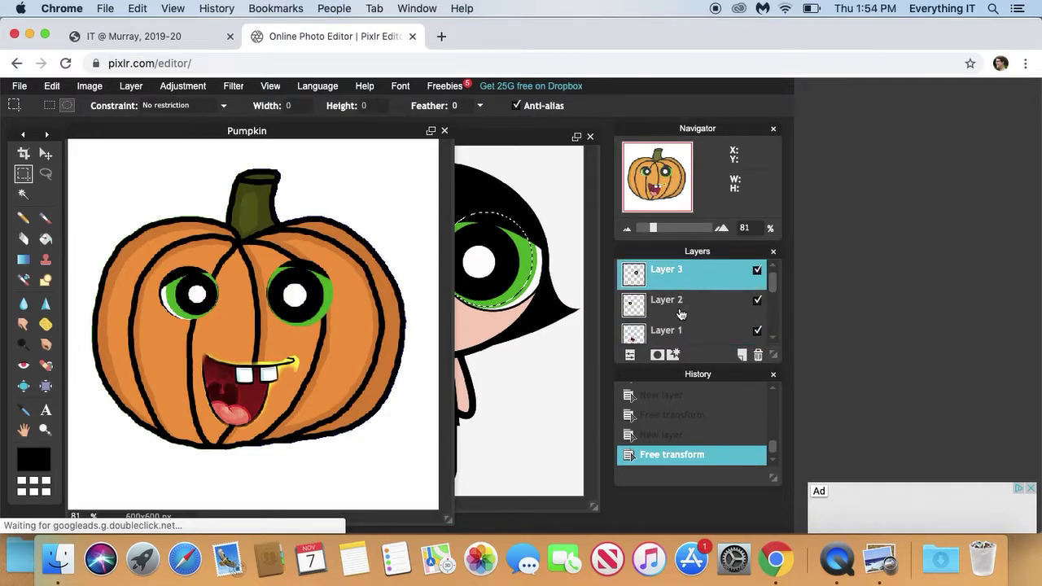
left_click(681, 315)
- Shift the right-hand eye on Layer 3 slightly closer to the other eye with the Move tool
left_click(668, 275)
left_click(46, 153)
left_click_drag(302, 284, 320, 293)
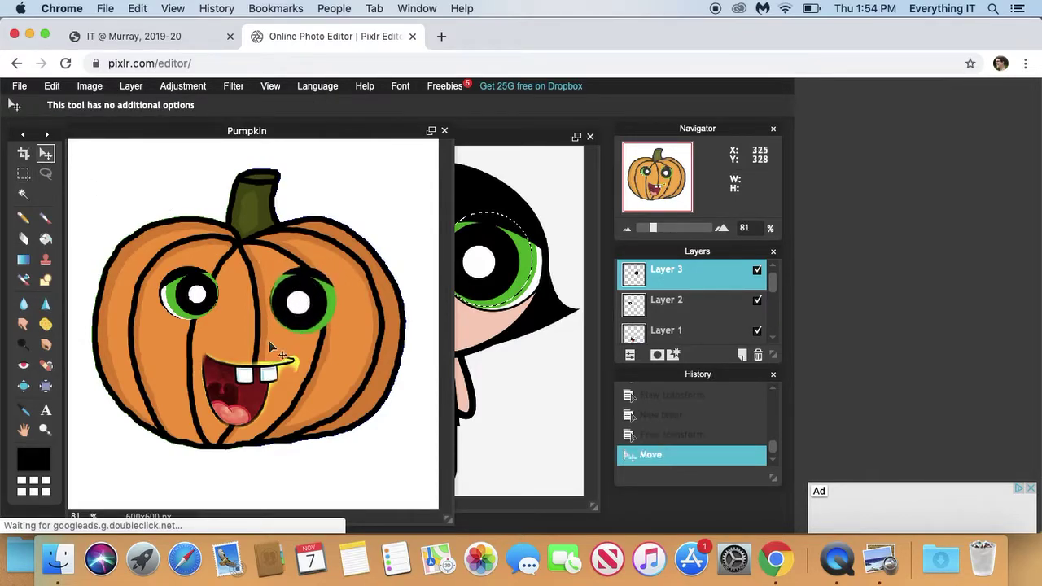
left_click_drag(254, 391, 228, 382)
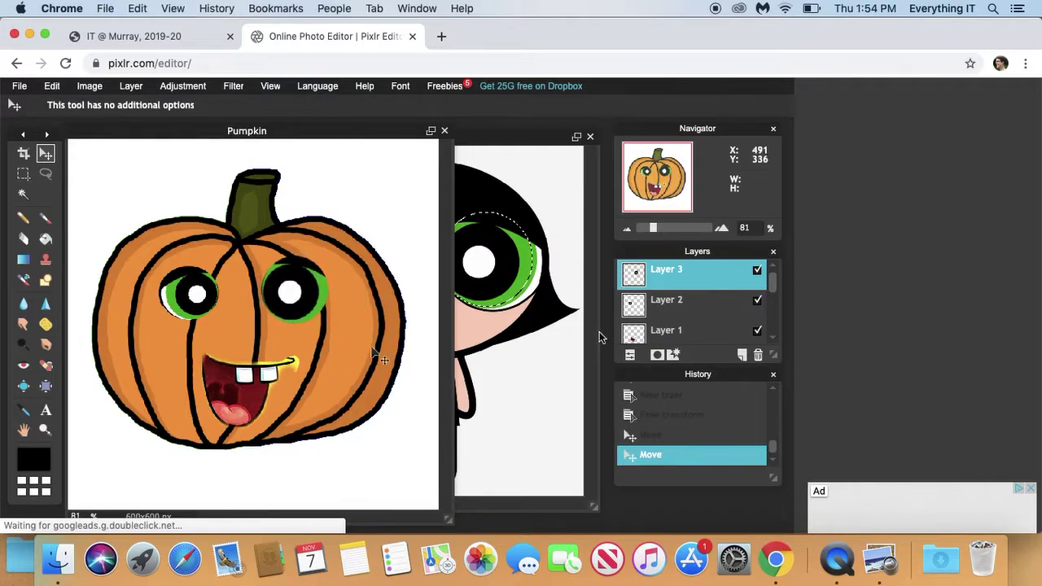
left_click_drag(767, 282, 770, 297)
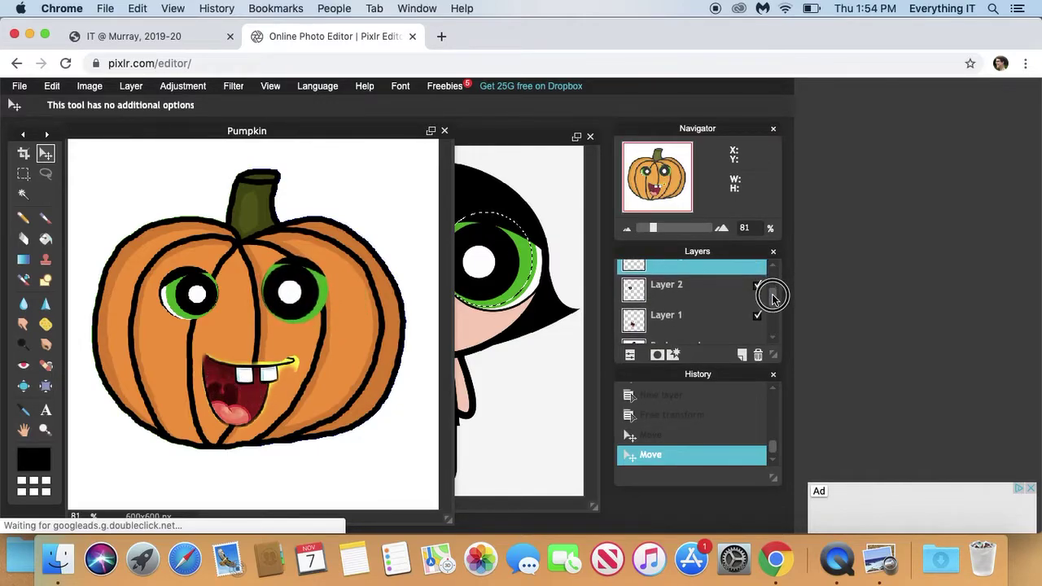
- Nudge the mouth on Layer 1 slightly up and to the left with the Move tool
left_click(677, 317)
mouse_move(235, 392)
left_mouse_down()
mouse_move(250, 392)
mouse_move(238, 392)
left_mouse_up()
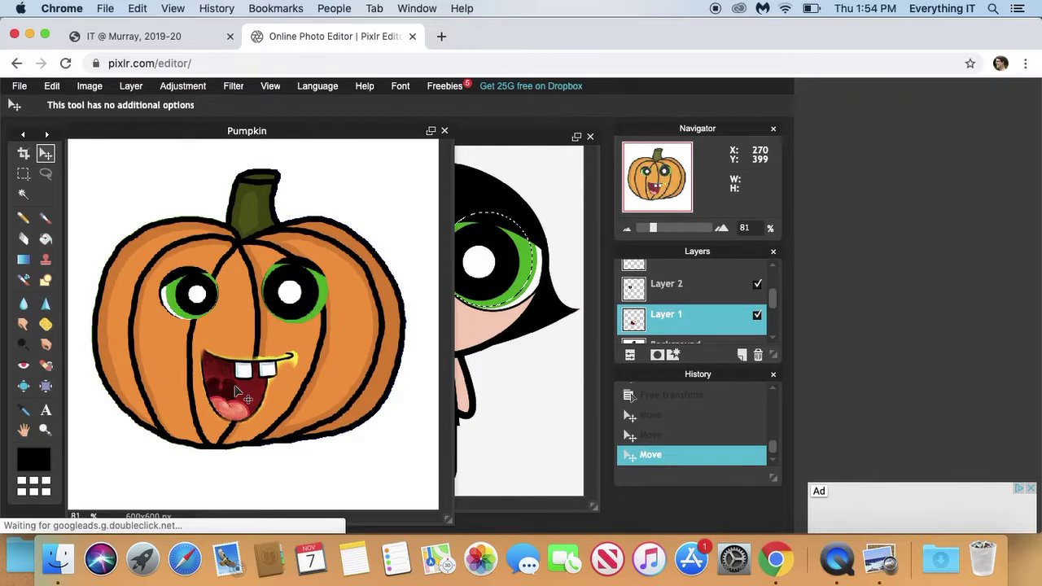
- Save the finished pumpkin image to the Everything IT folder as a full-quality PNG named jackolantern
left_click(18, 85)
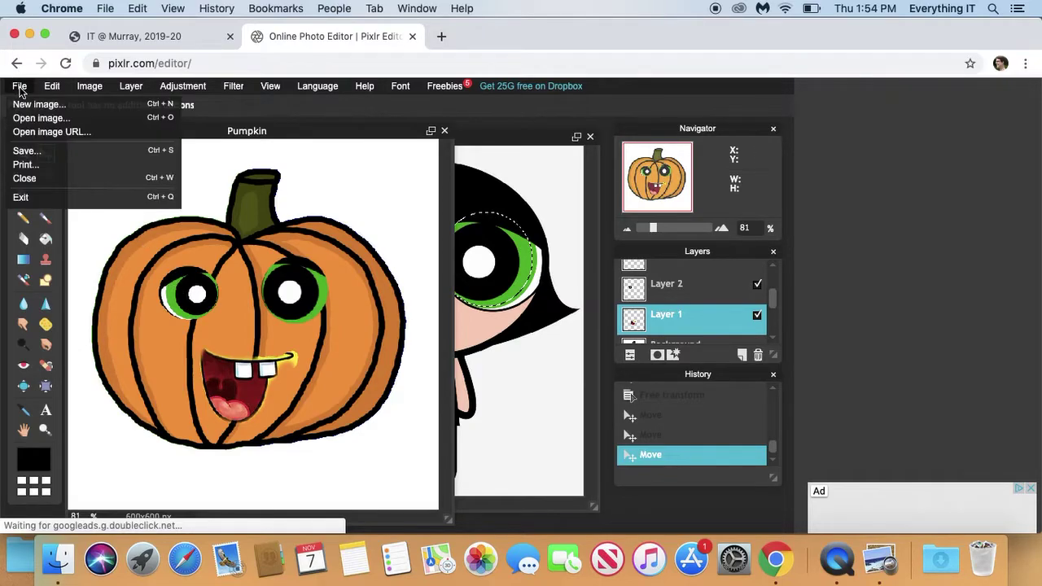
left_click(49, 154)
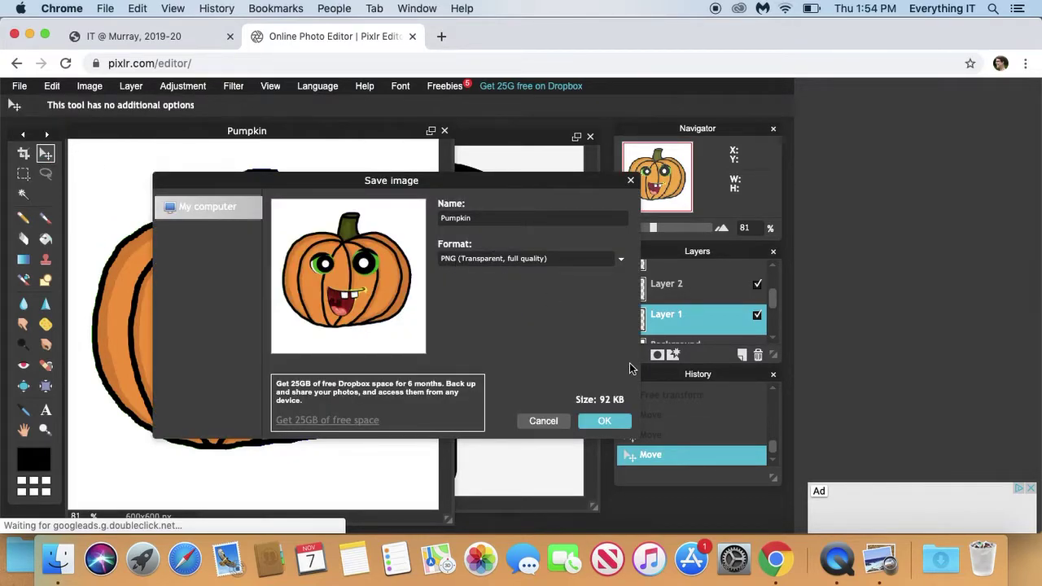
left_click(609, 424)
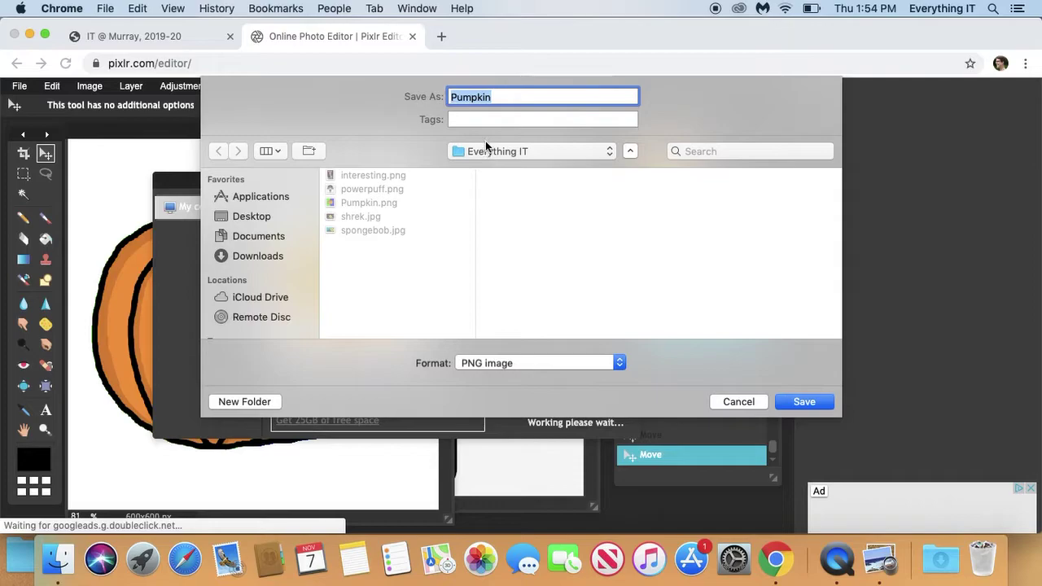
type("jackolantern")
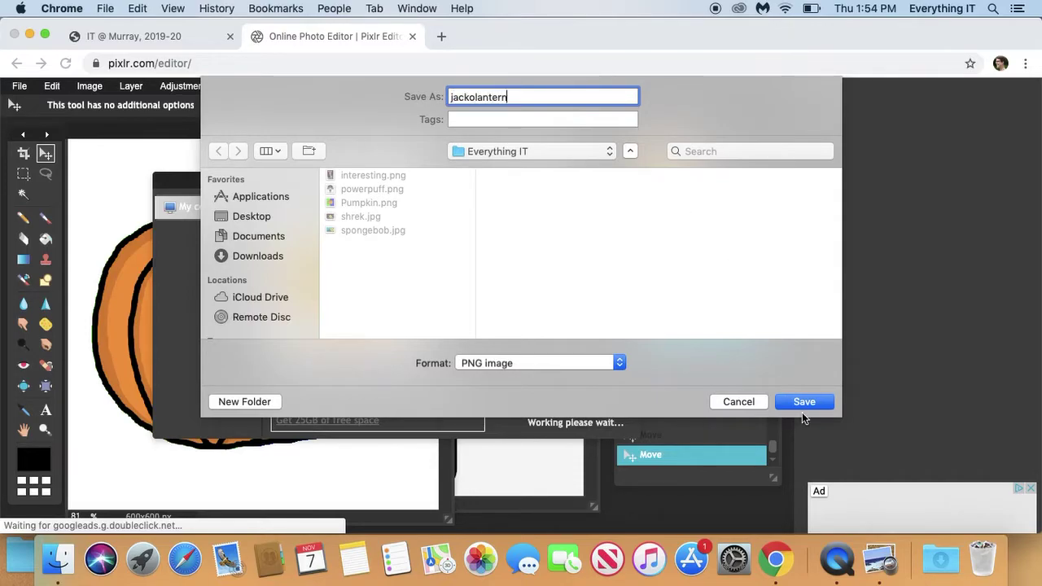
left_click(802, 401)
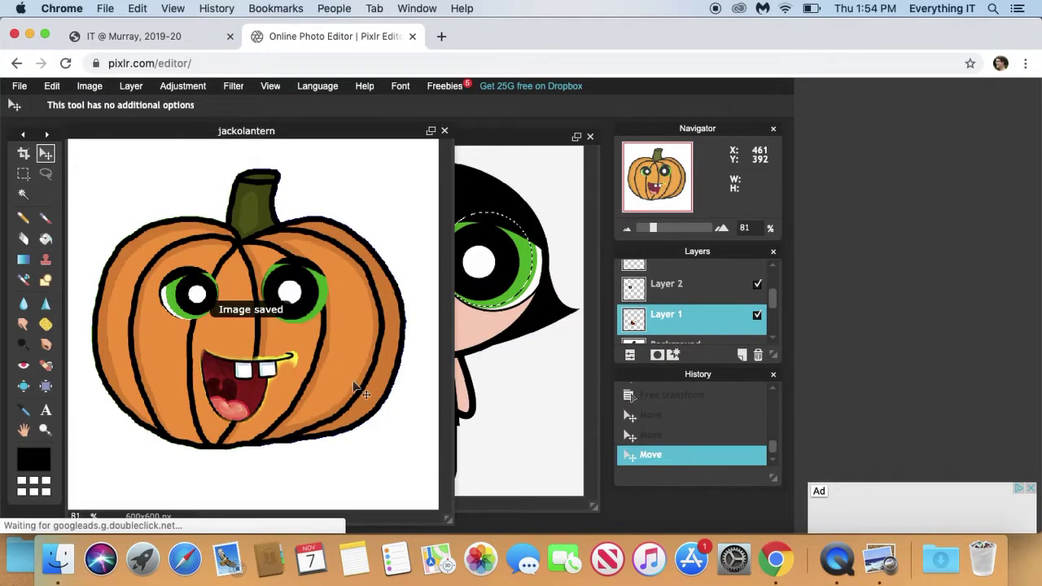
- Switch to Finder, check for jackolantern.png in the Everything IT folder on the Desktop, and close the Finder window
left_click(58, 558)
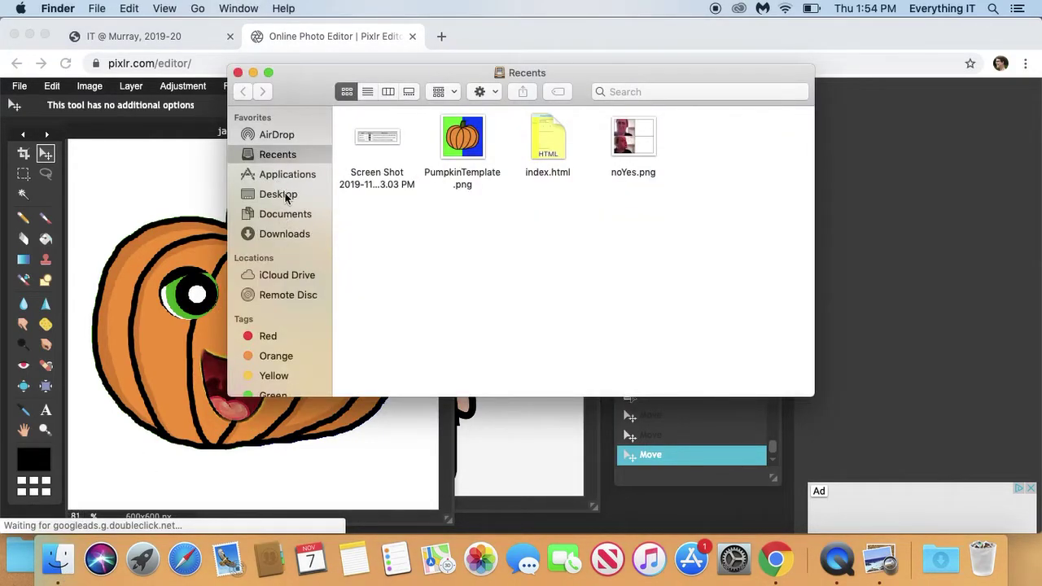
left_click(285, 195)
double_click(362, 142)
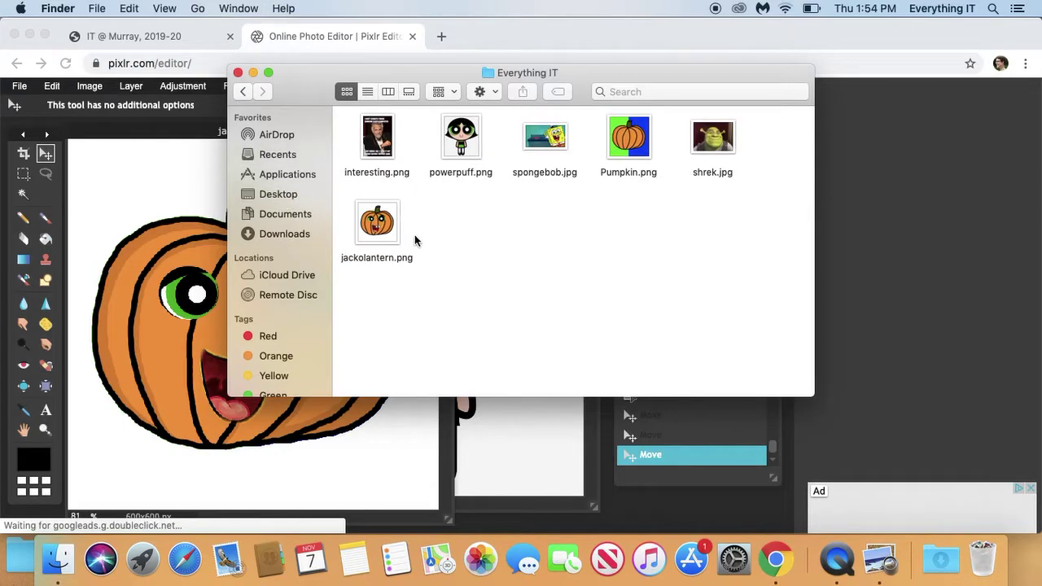
left_click(385, 230)
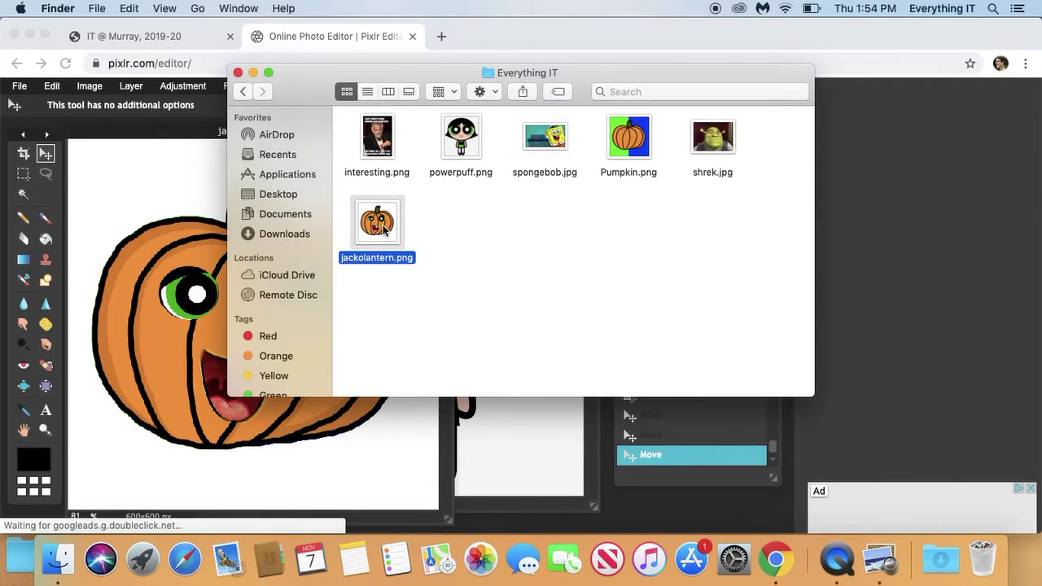
left_click(238, 74)
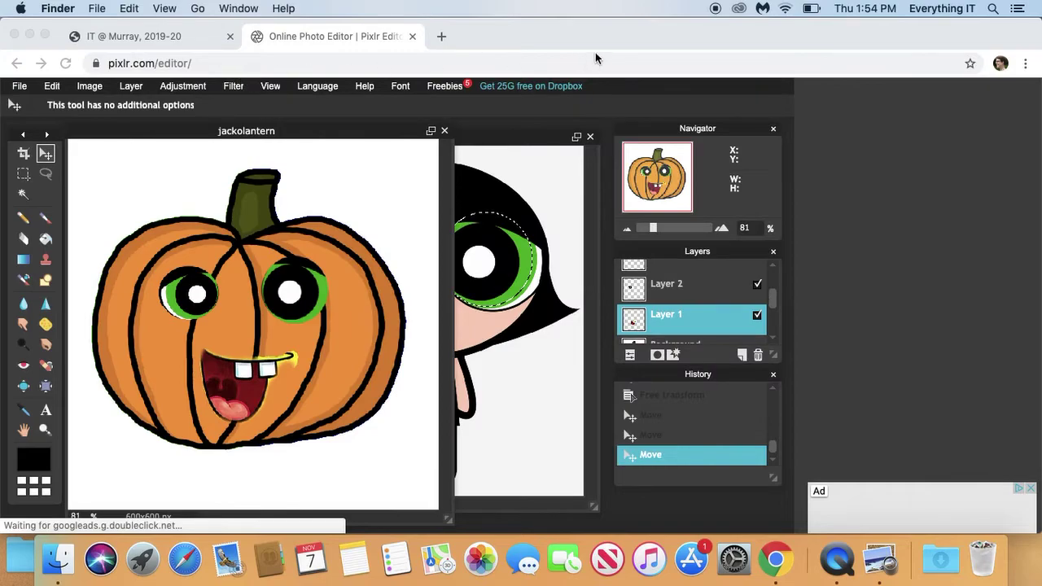